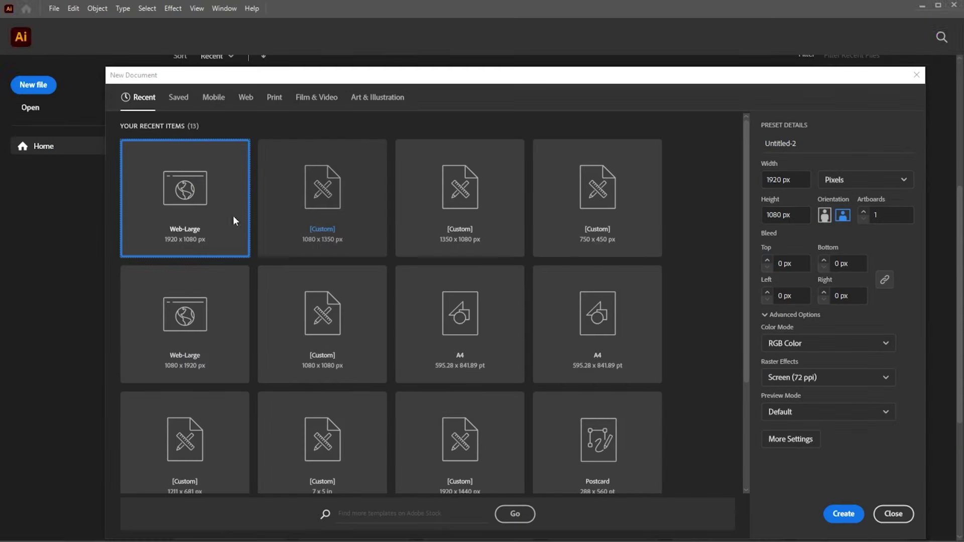
- Create a new document from the Web-Large 1920 × 1080 px preset
click(795, 180)
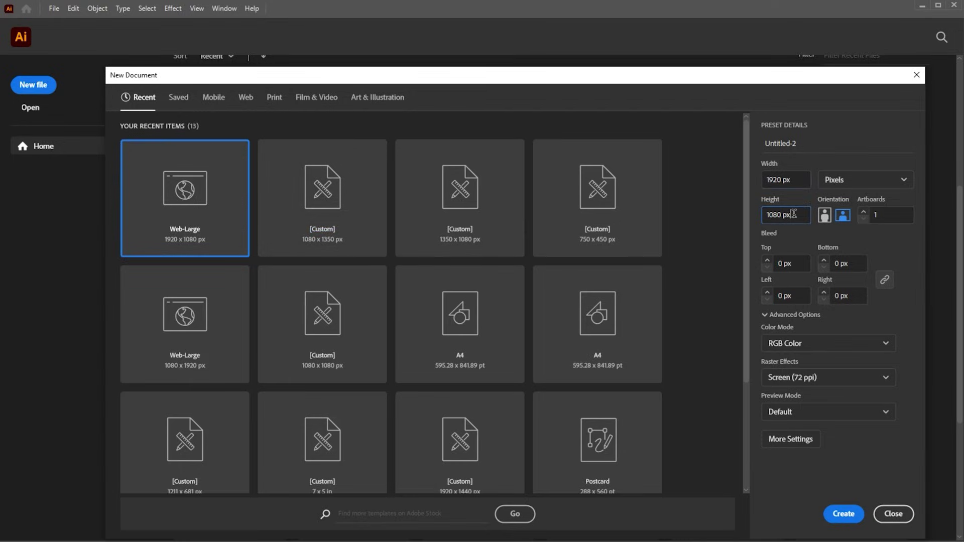
click(843, 513)
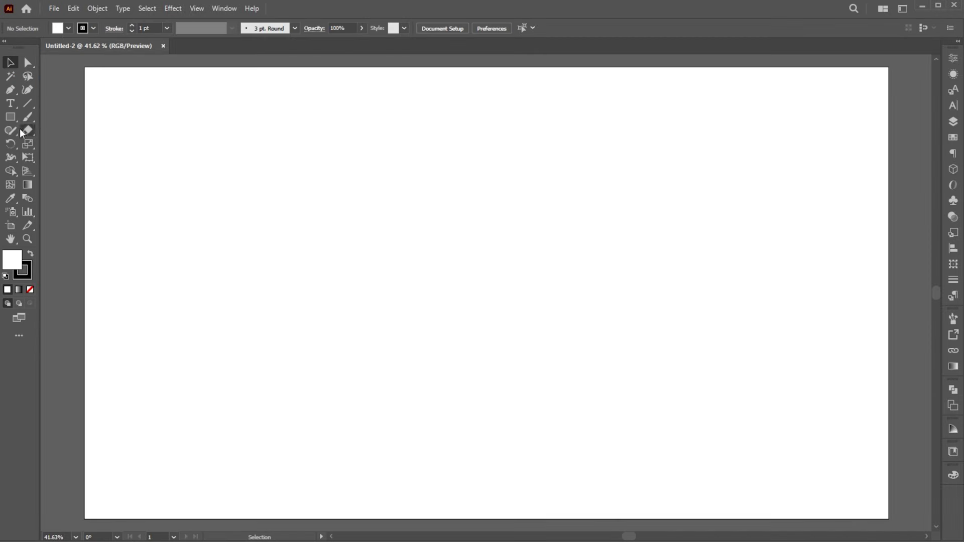
- Draw a rectangle covering the whole artboard with black fill and no stroke
click(11, 119)
drag(84, 67, 887, 519)
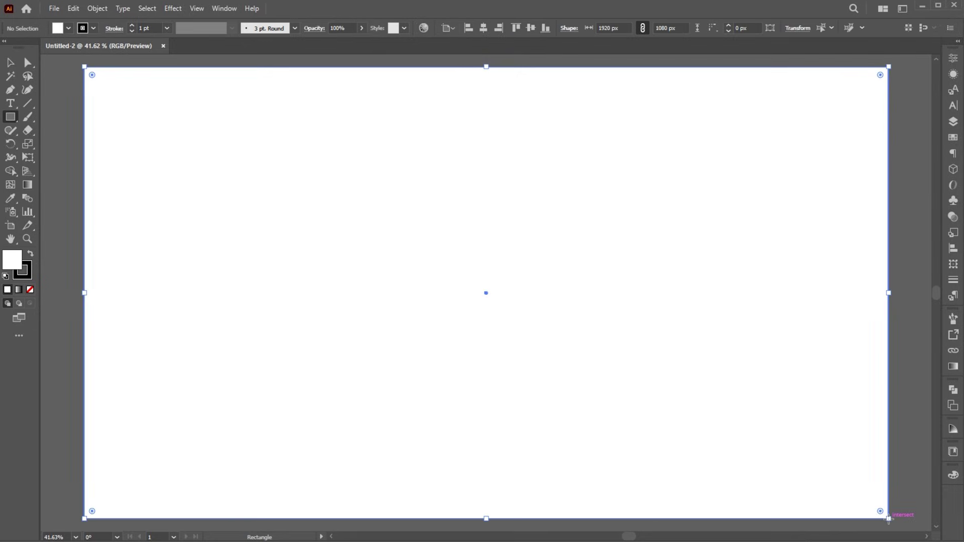
click(29, 256)
click(25, 270)
click(30, 289)
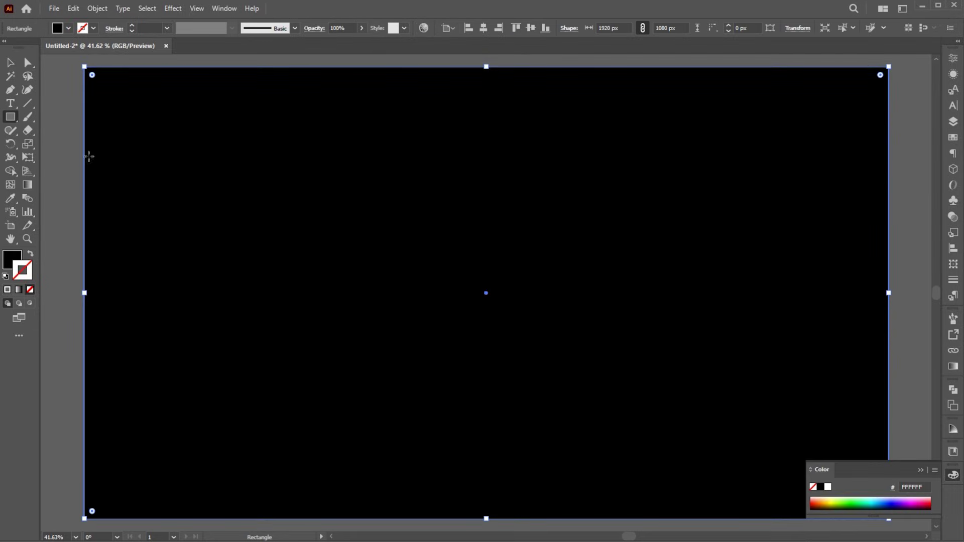
- Lock the black background rectangle in place with Object > Lock > Selection
click(97, 8)
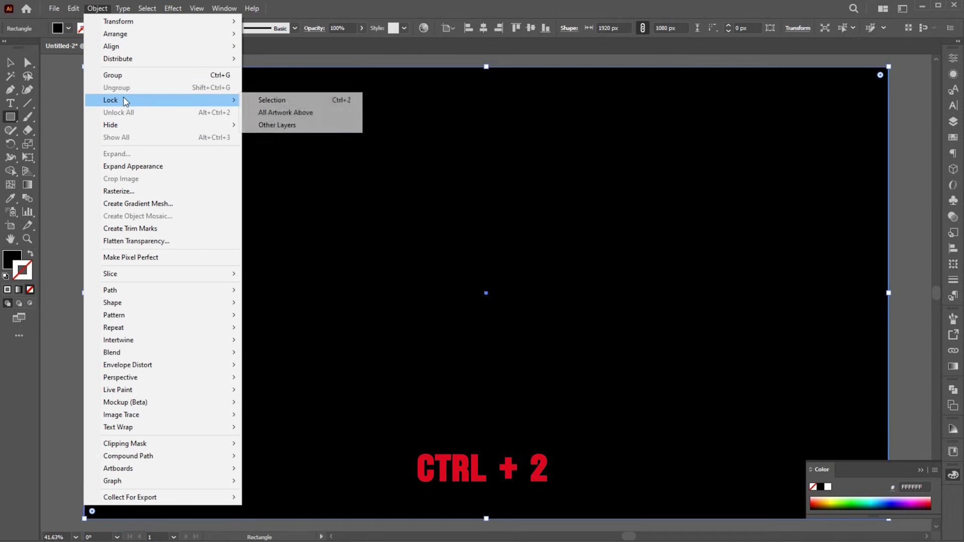
click(275, 99)
click(925, 472)
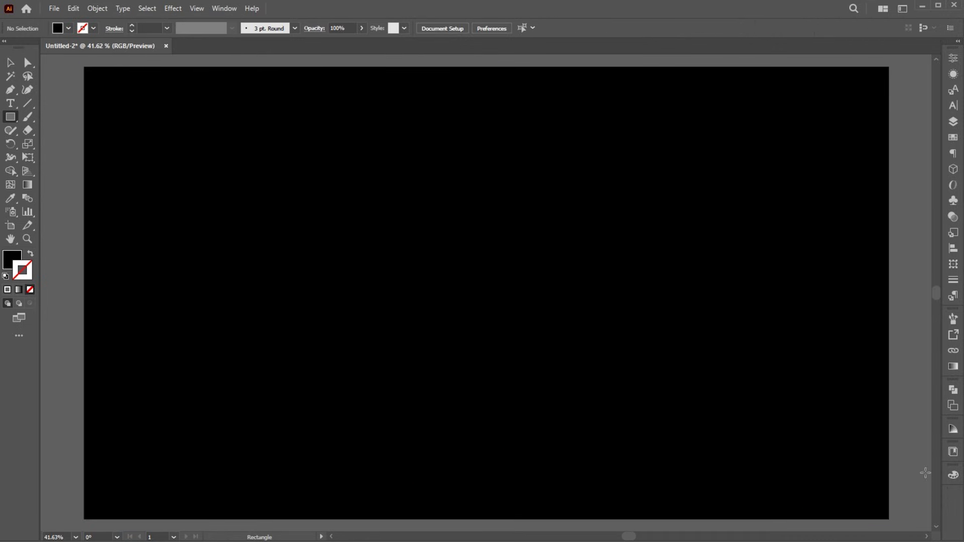
key(v)
- Type a letter d on the artboard and enlarge it from its centre
click(10, 103)
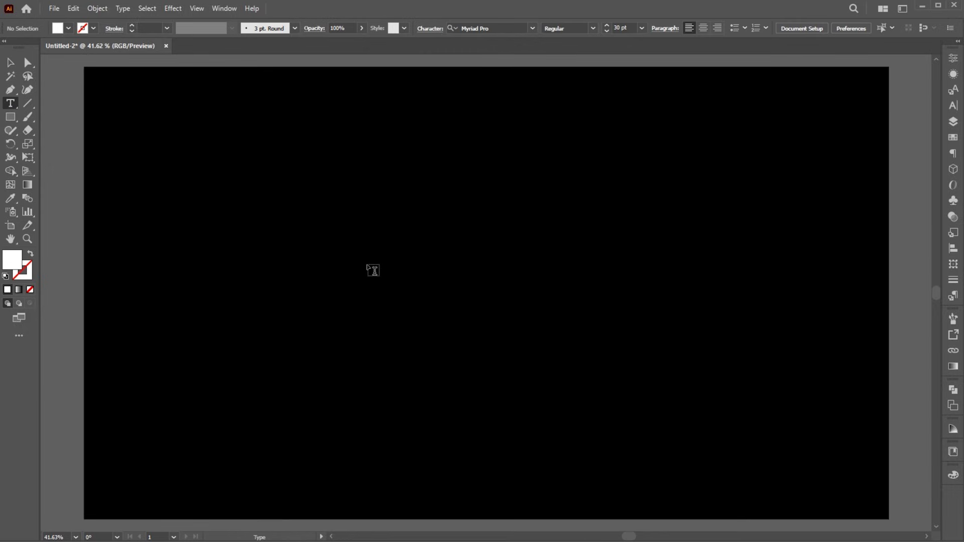
click(371, 269)
key(BackSpace)
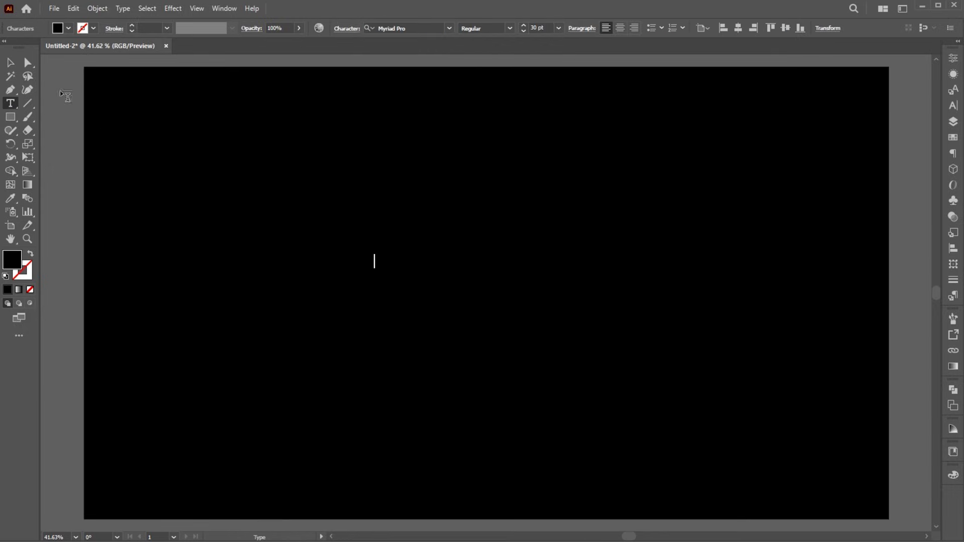
click(11, 63)
drag(376, 253, 478, 182)
text(d)
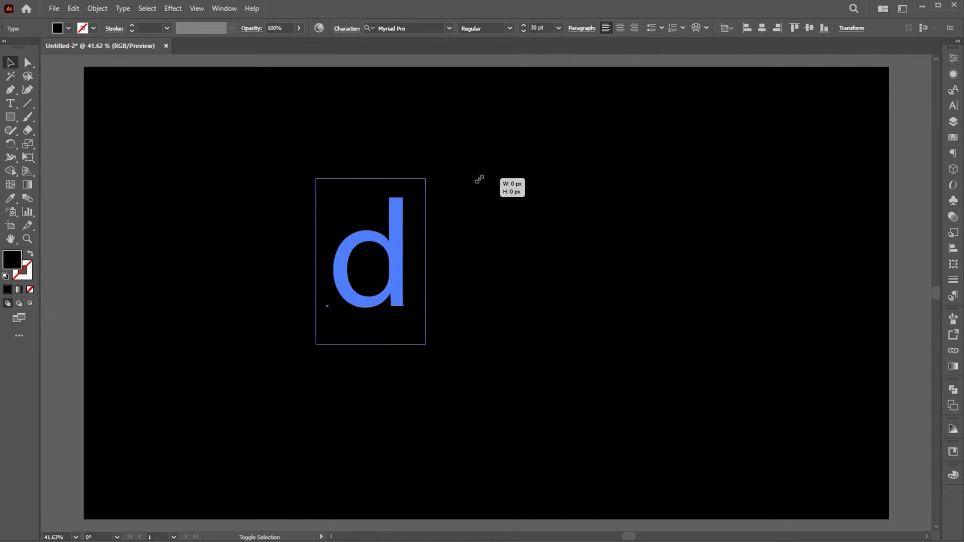
- Fill the letter white (FFFFFF), make it uppercase, and move it left
double_click(10, 263)
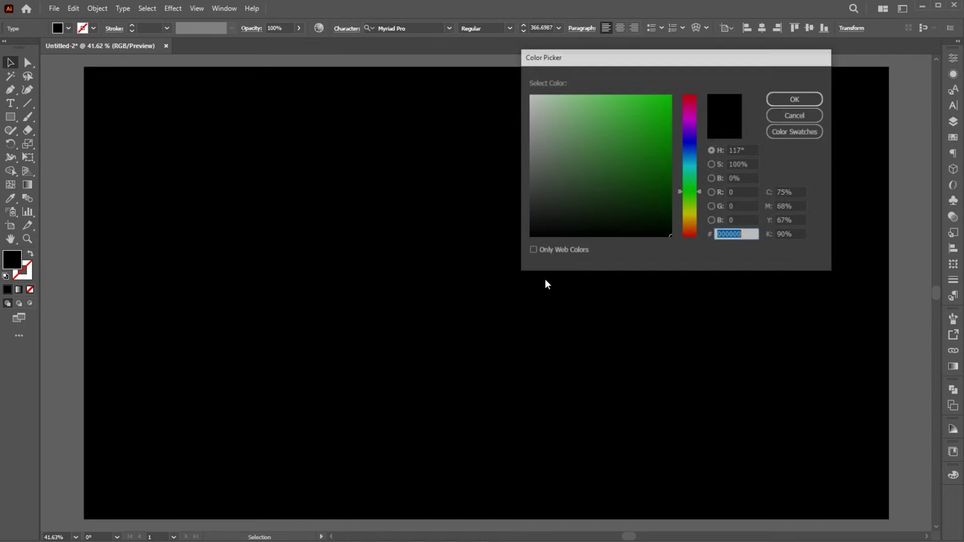
text(ffffff)
click(774, 105)
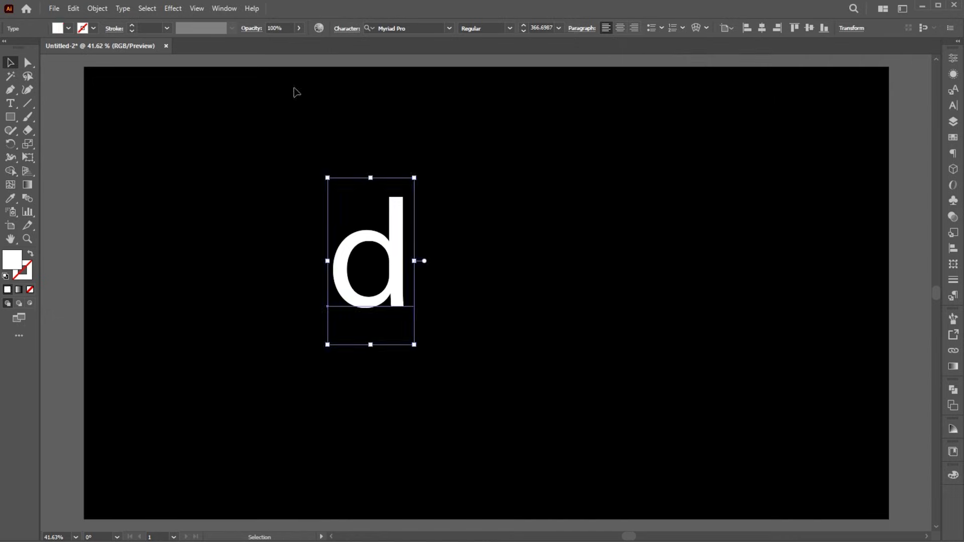
click(122, 8)
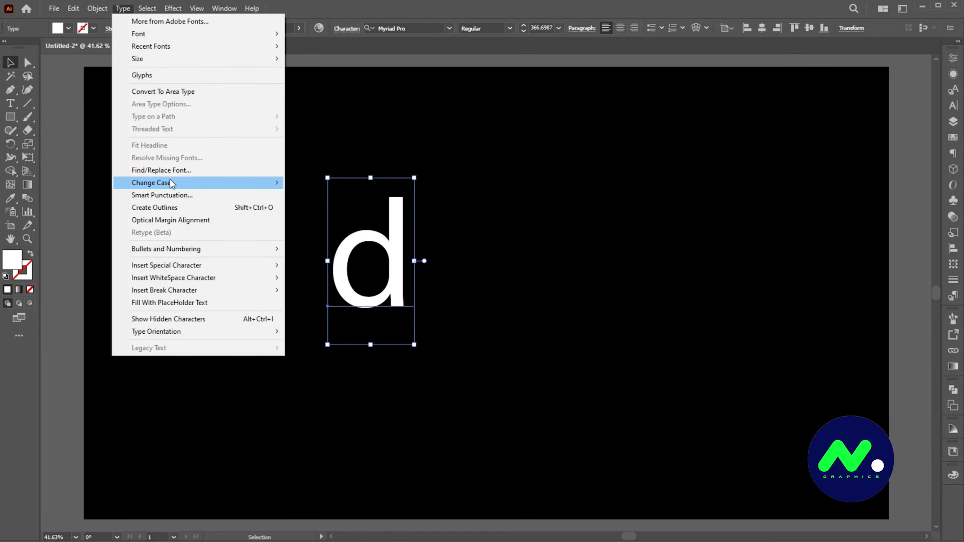
mouse_move(152, 183)
click(335, 184)
drag(383, 253, 310, 268)
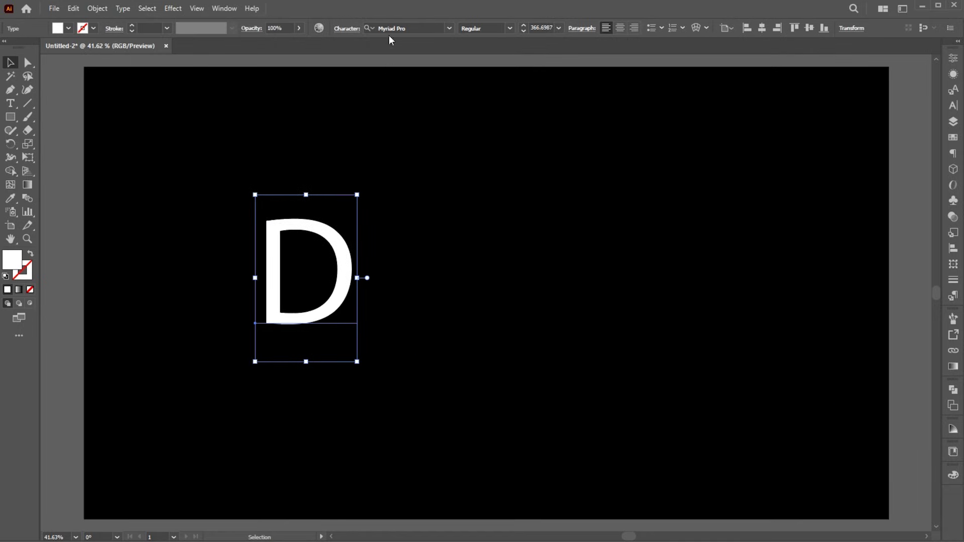
- Set the D in Gotham Black, nudge it down, and remove its fill
click(397, 27)
text(GOTHA)
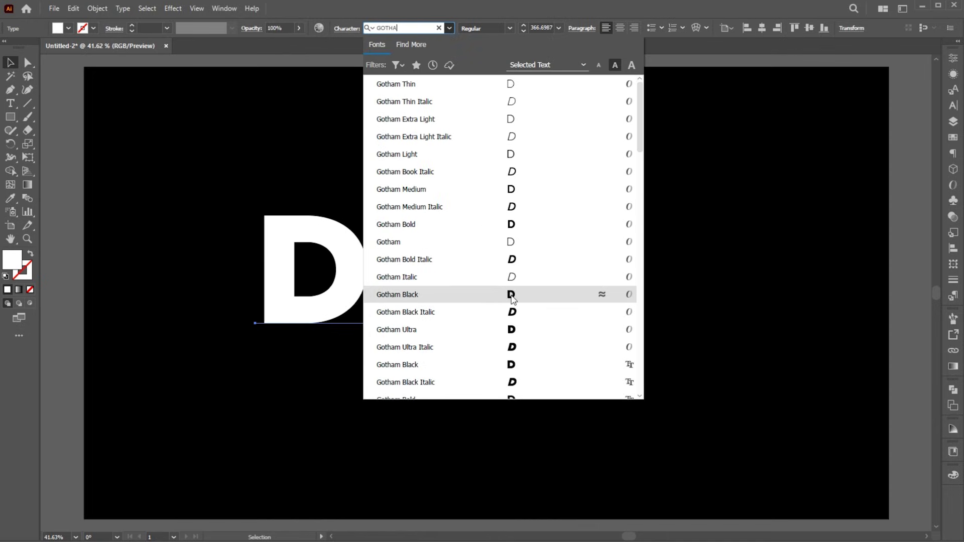
click(422, 294)
mouse_move(332, 281)
mouse_down()
mouse_move(396, 286)
mouse_move(346, 261)
mouse_move(372, 264)
mouse_up()
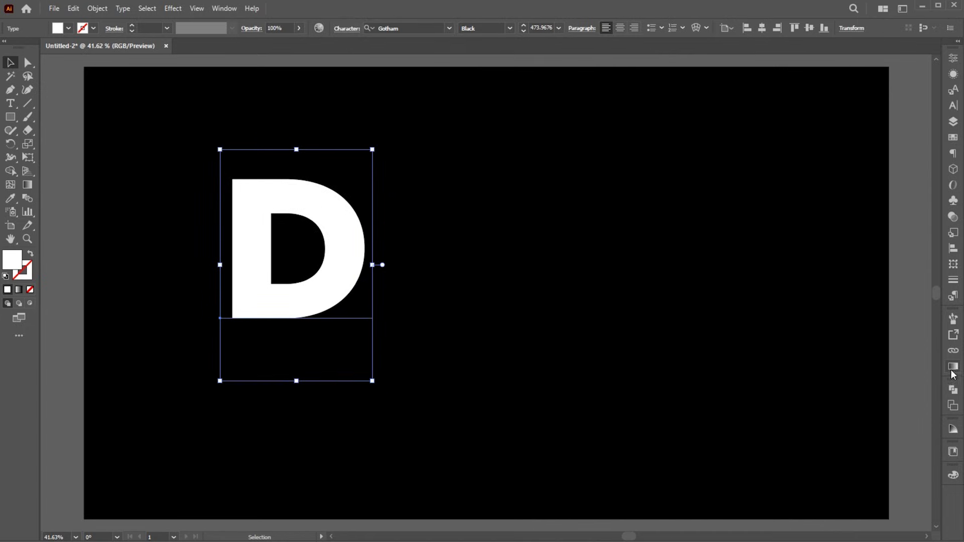
click(30, 289)
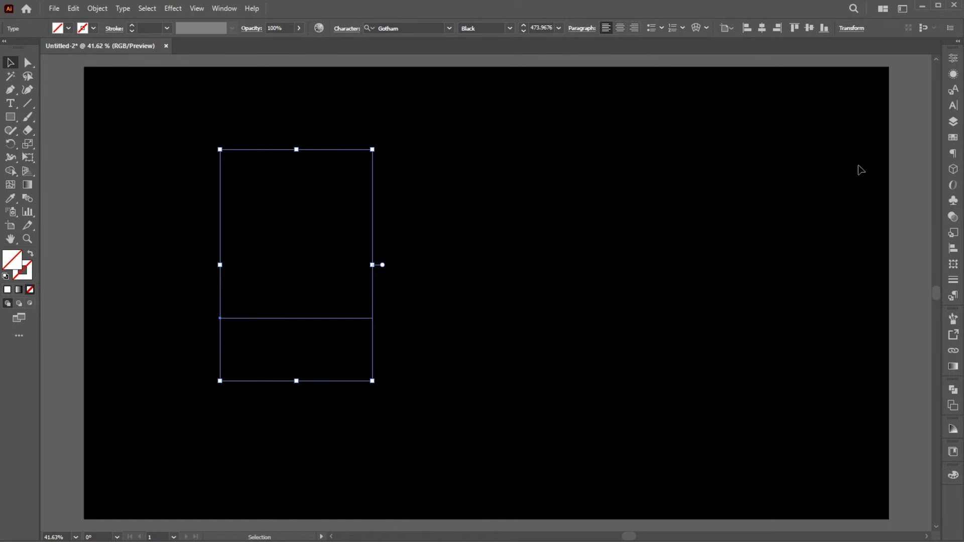
- Add a new fill to the D in the Appearance panel using the white-to-black gradient swatch
click(953, 76)
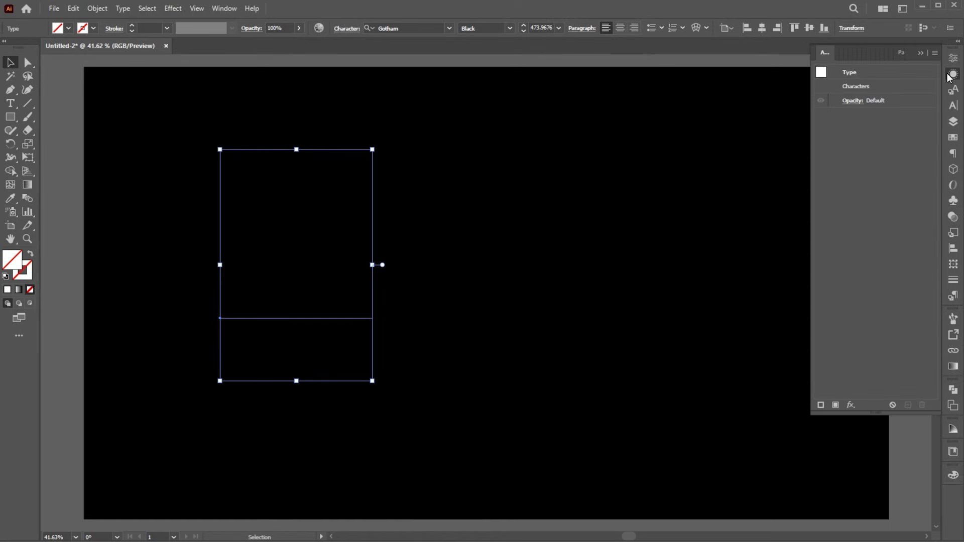
drag(851, 415, 846, 244)
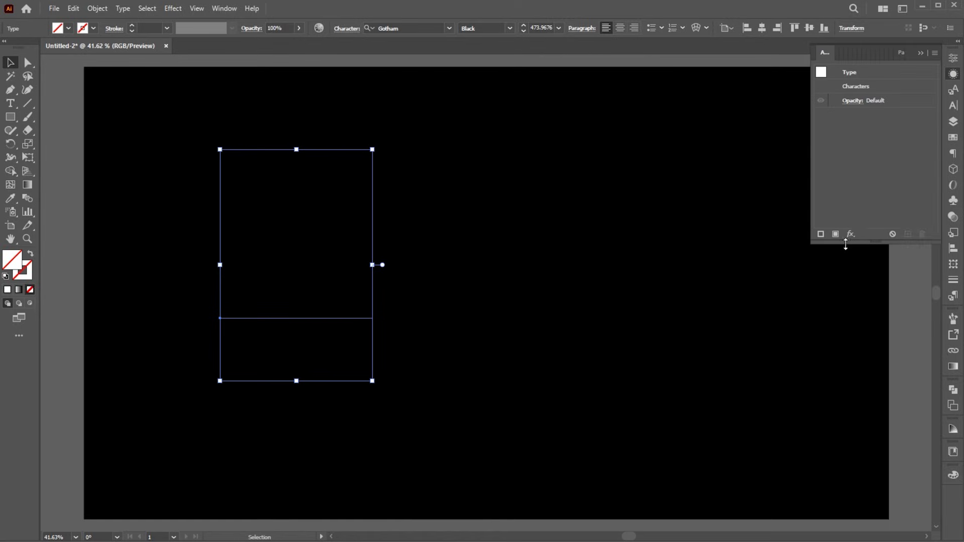
click(835, 234)
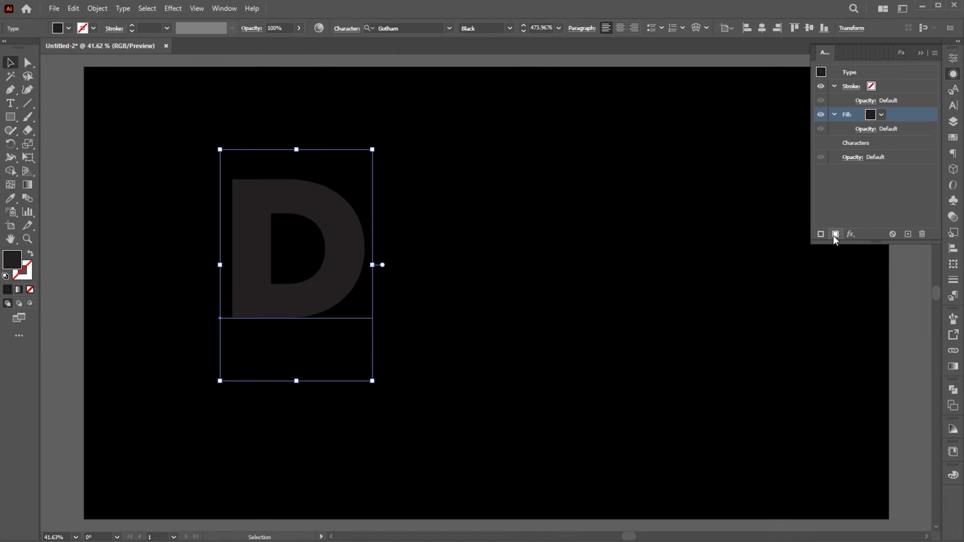
click(882, 116)
click(766, 157)
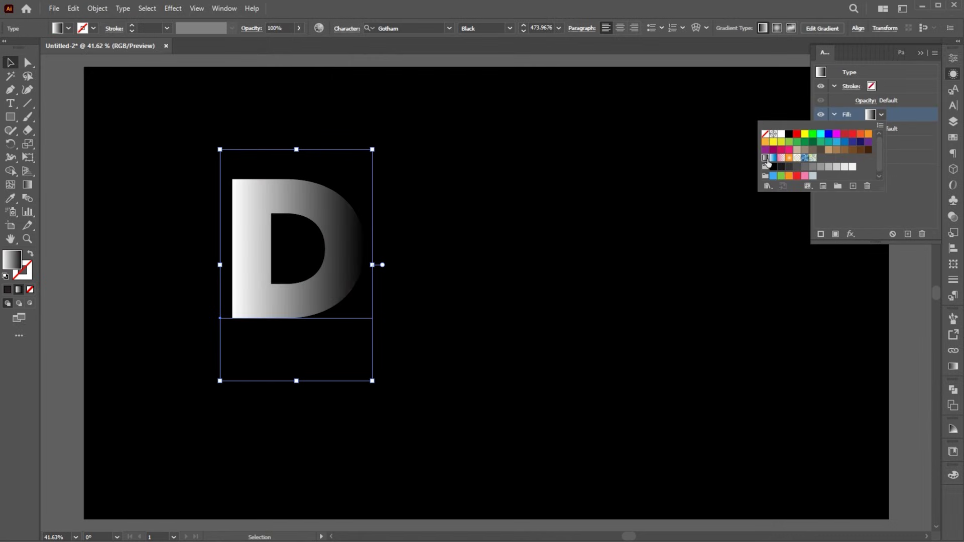
click(951, 369)
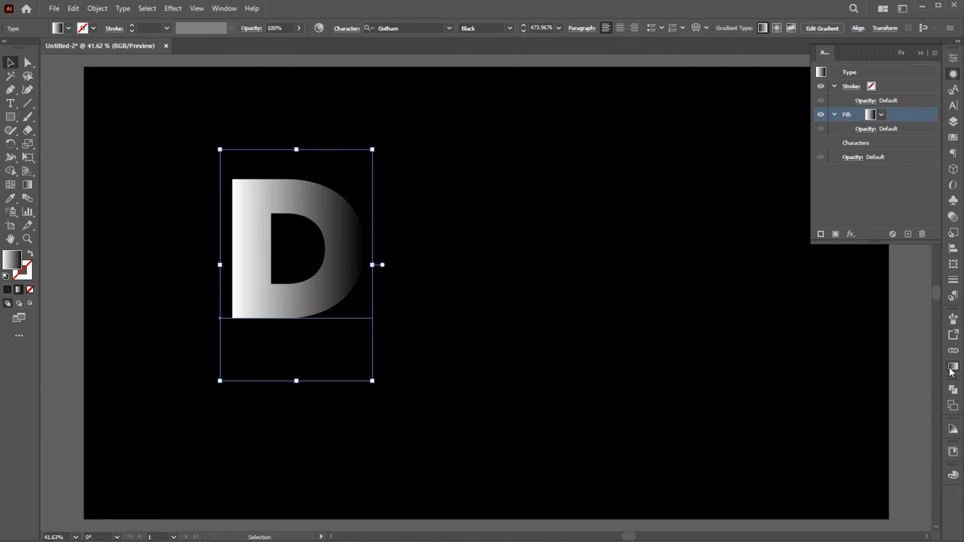
- Add an inner gradient stop at about 72% and make it black
click(953, 368)
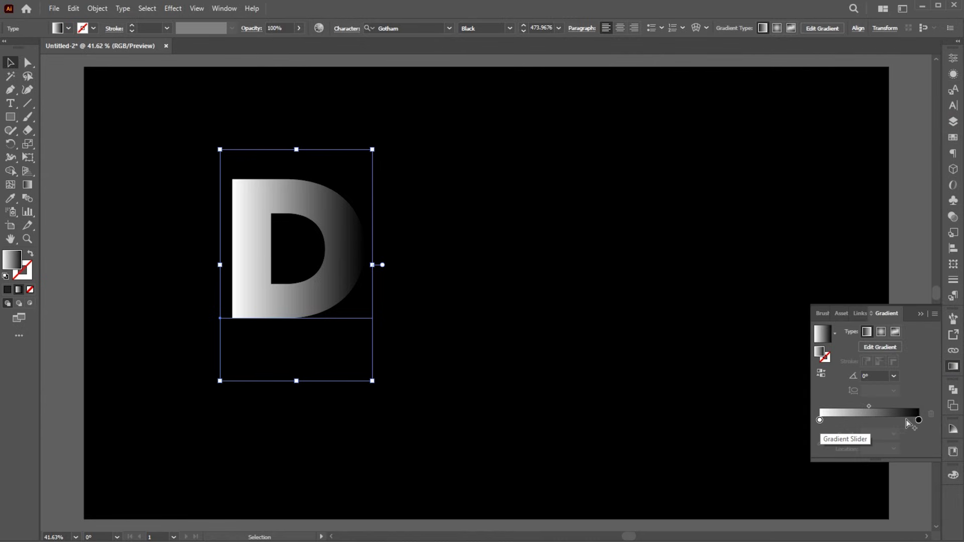
mouse_move(909, 420)
mouse_down()
mouse_move(872, 405)
mouse_move(900, 421)
mouse_up()
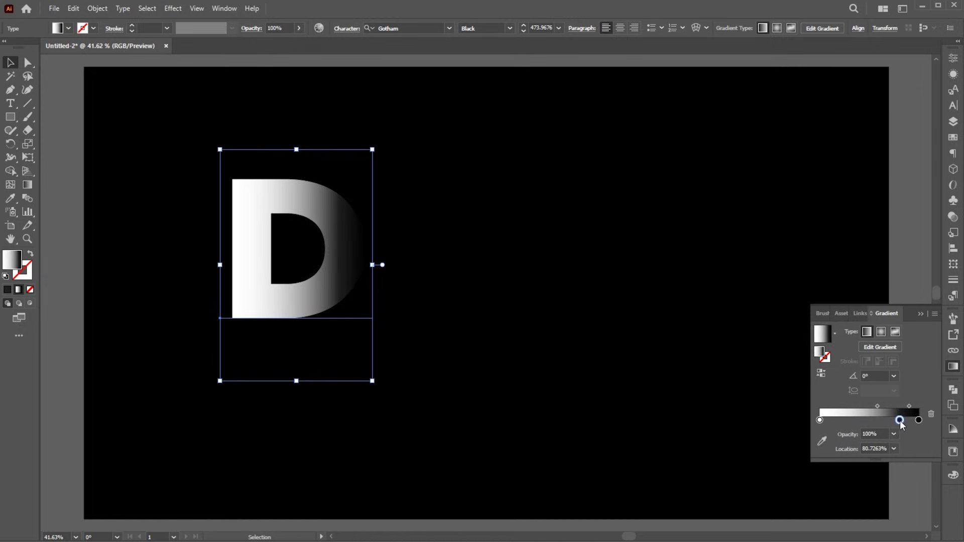
double_click(900, 420)
mouse_move(828, 340)
mouse_down()
mouse_move(817, 340)
mouse_move(820, 321)
mouse_up()
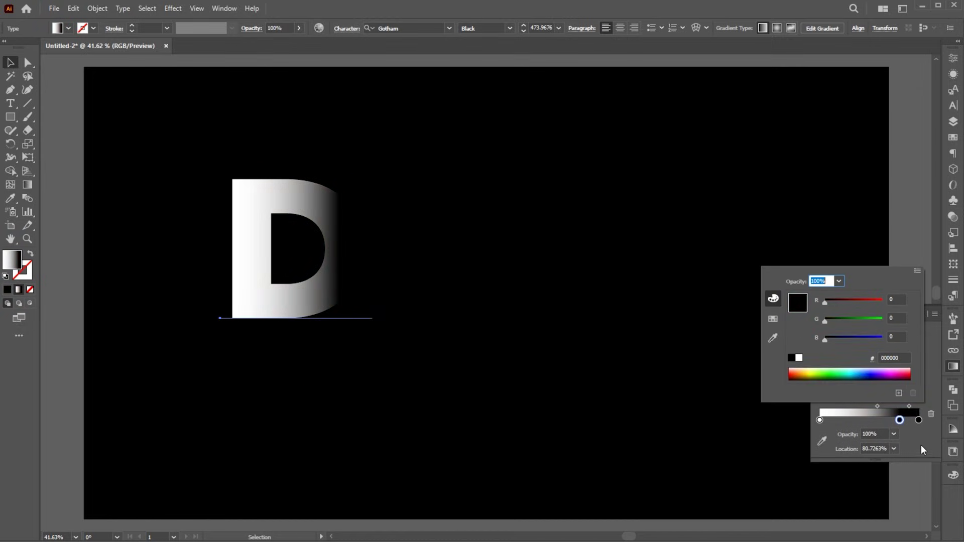
- Adjust the right-end stop and shift the midpoint so the D darkens sooner
click(918, 419)
double_click(918, 419)
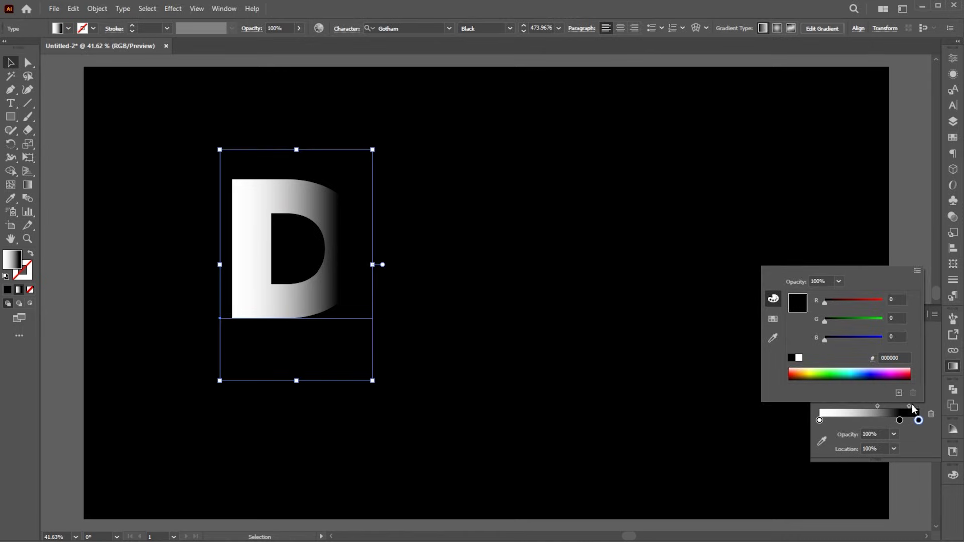
click(918, 419)
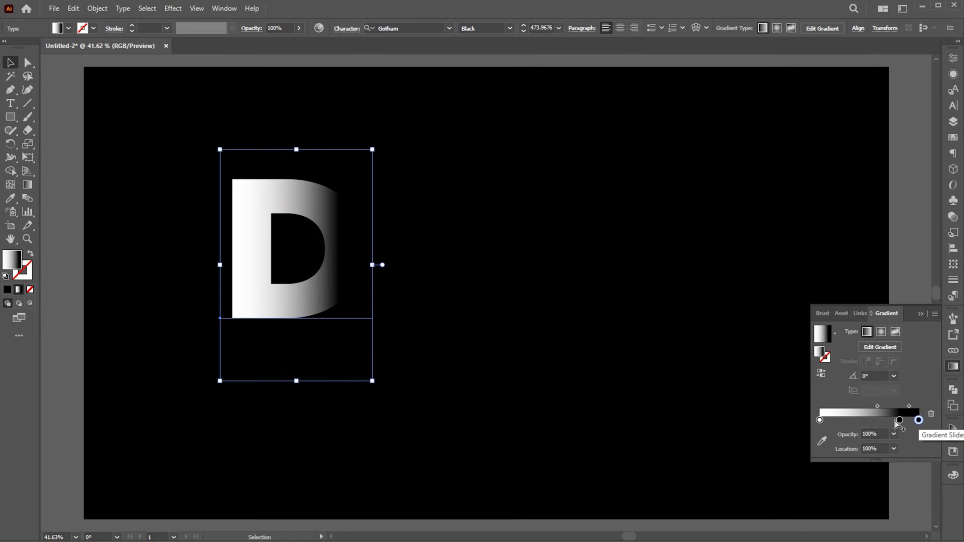
mouse_move(877, 406)
mouse_down()
mouse_move(866, 405)
mouse_move(904, 419)
mouse_up()
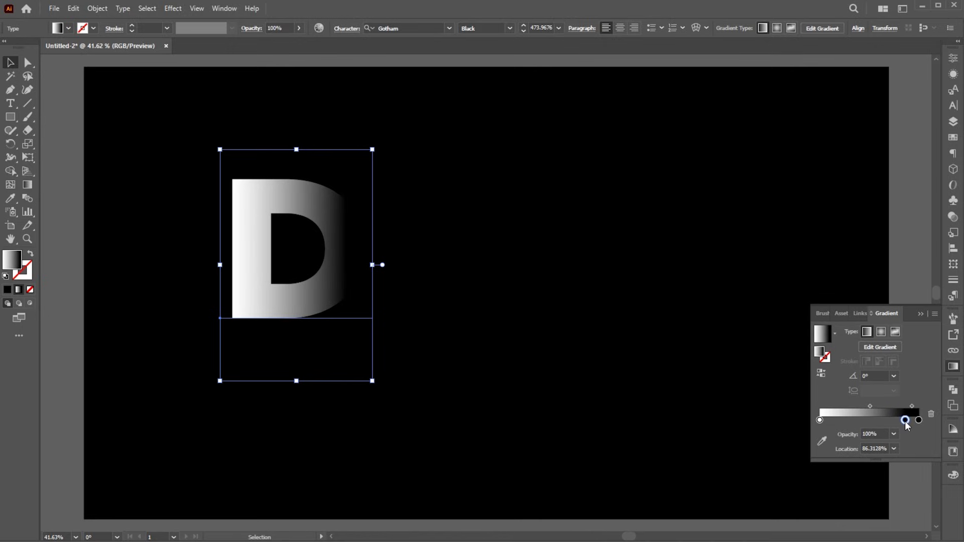
click(920, 313)
- Alt-drag a copy of the D to its right and retype it as E
click(542, 287)
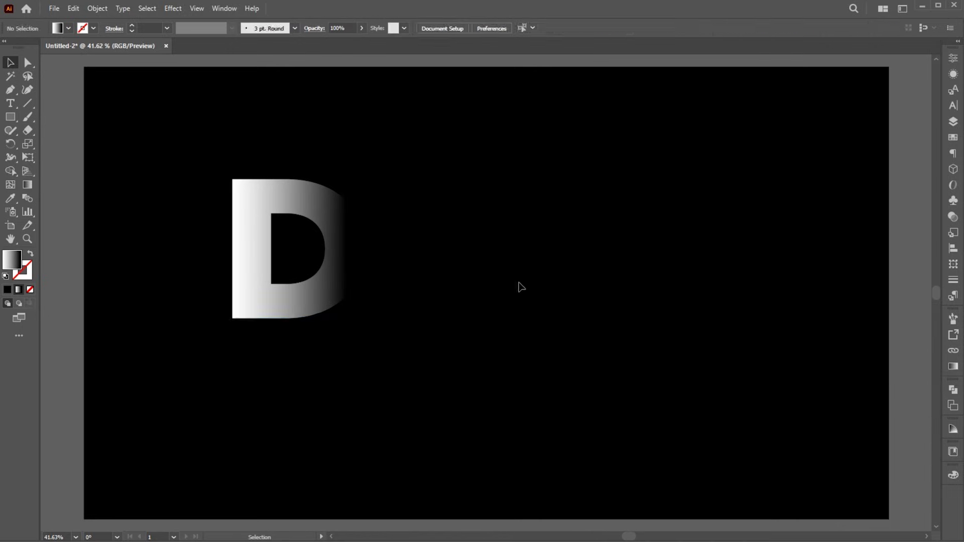
alt+drag(335, 246, 442, 245)
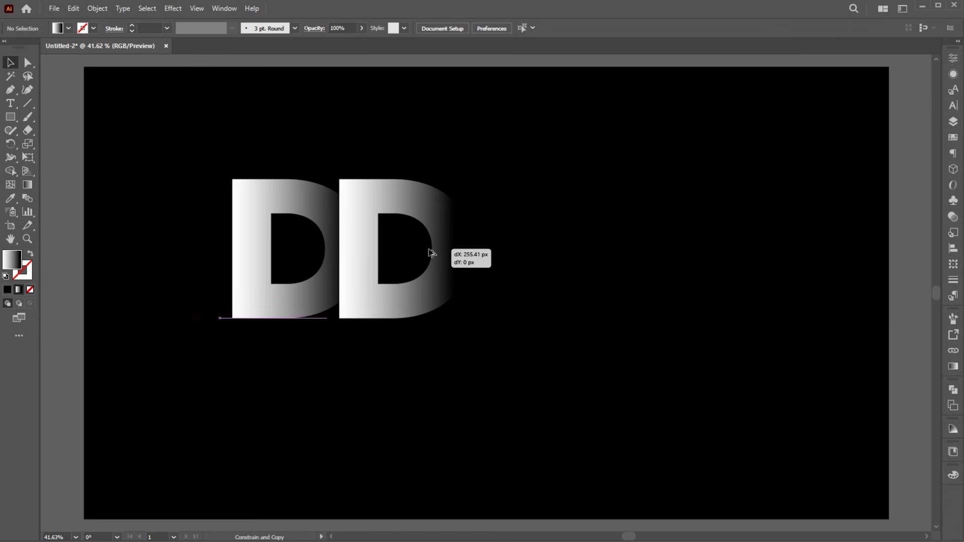
double_click(348, 225)
drag(346, 218, 441, 232)
text(E)
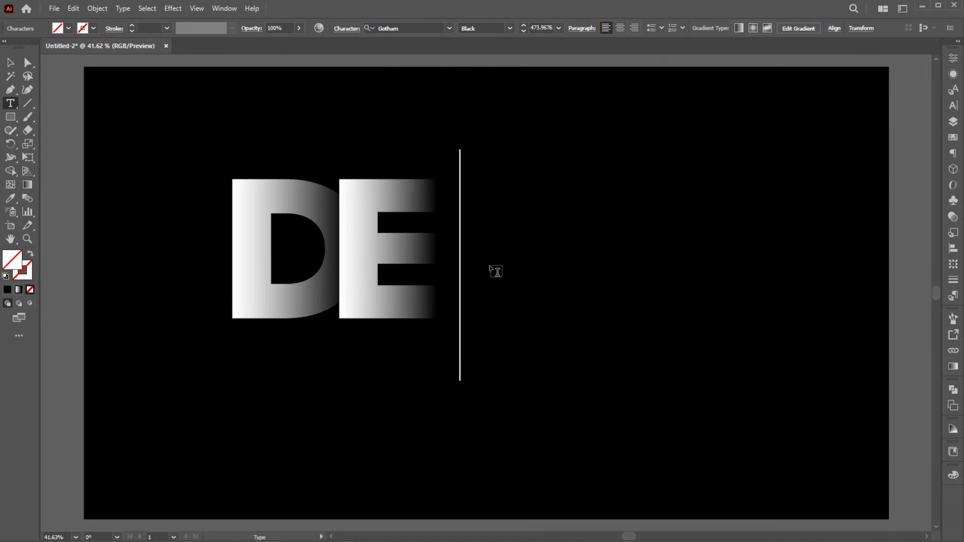
click(7, 65)
- Add the S and I as duplicated, retyped letter copies
alt+drag(435, 267, 528, 249)
double_click(484, 265)
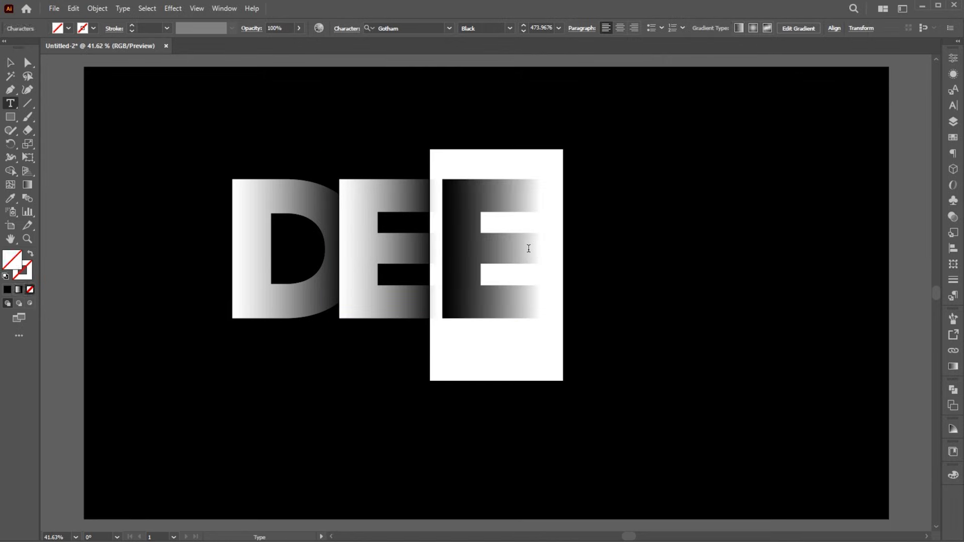
text(S)
click(11, 63)
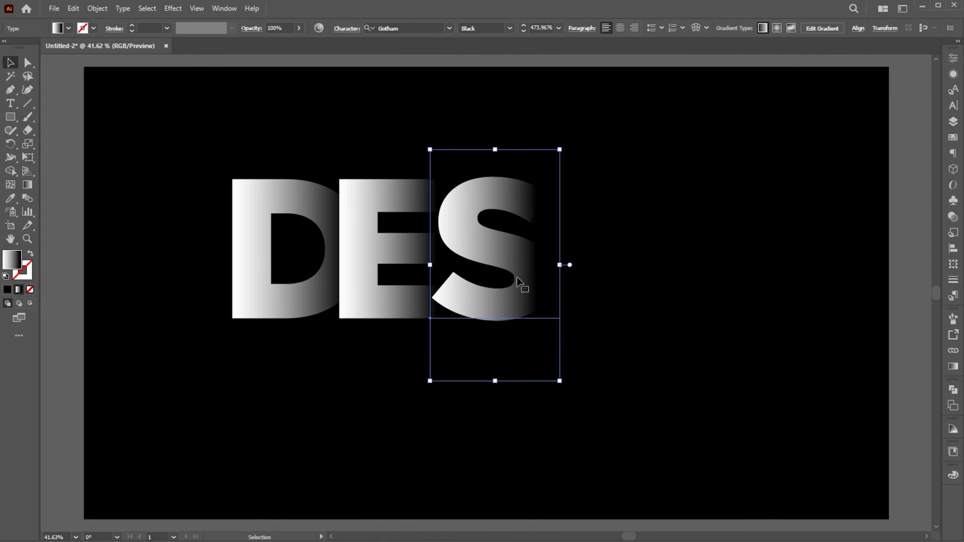
alt+drag(538, 282, 611, 277)
double_click(622, 253)
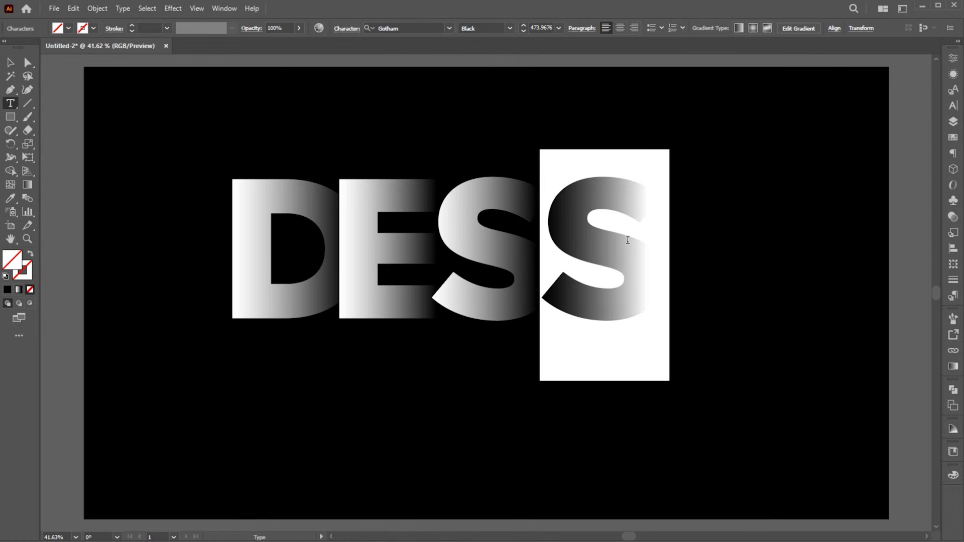
text(I)
click(10, 64)
- Add the G and N as retyped copies, moving the G closer to the I
alt+drag(578, 279, 655, 283)
double_click(665, 262)
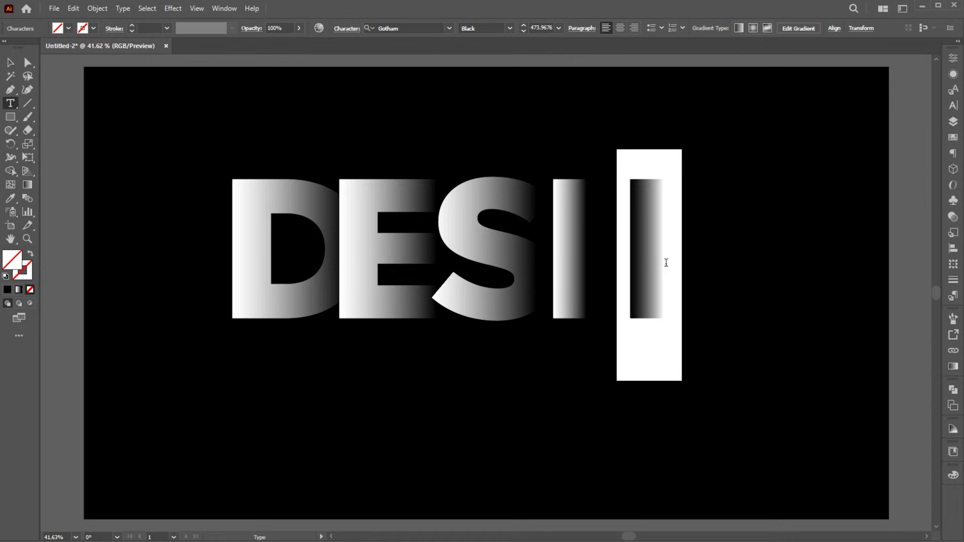
text(G)
key(Escape)
mouse_move(699, 296)
mouse_down()
mouse_move(667, 296)
mouse_move(795, 298)
mouse_up()
key(t)
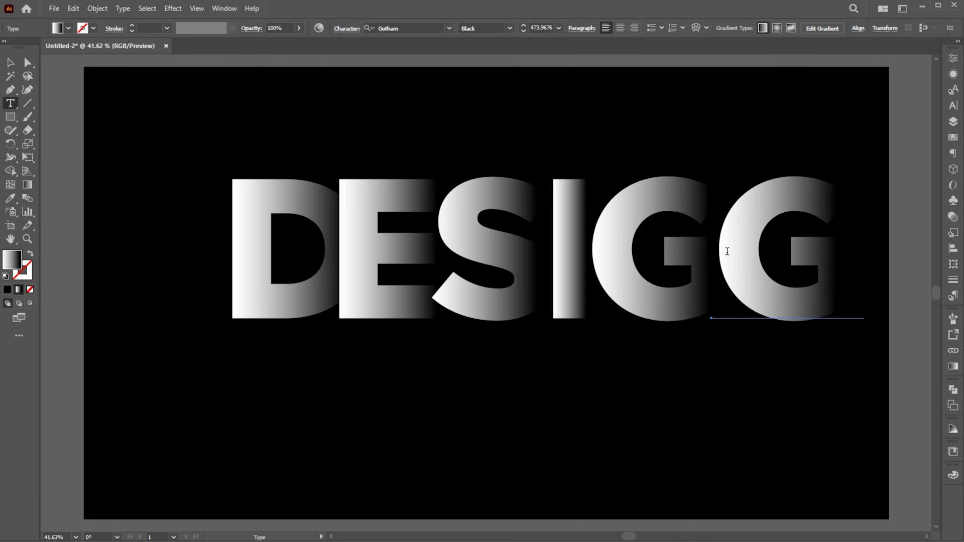
drag(727, 252, 836, 259)
text(N)
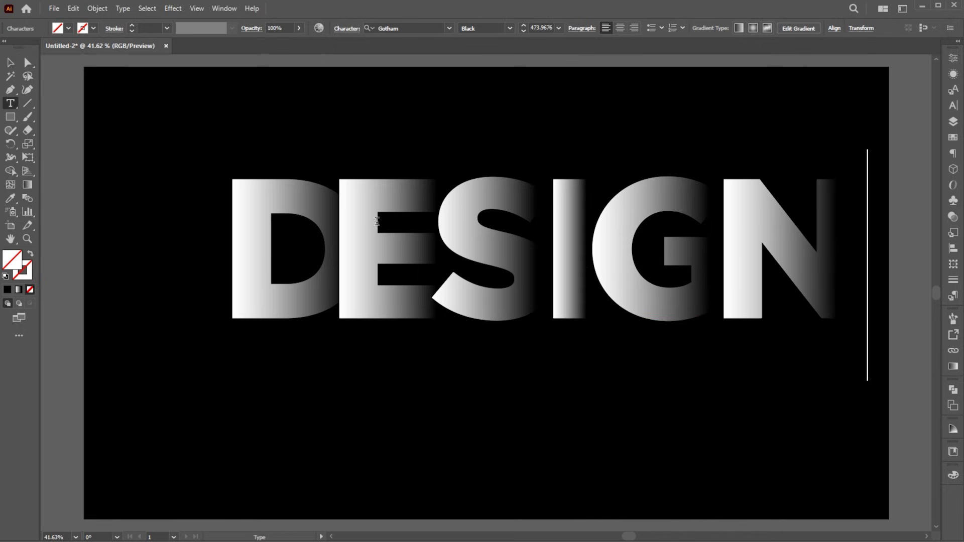
click(16, 61)
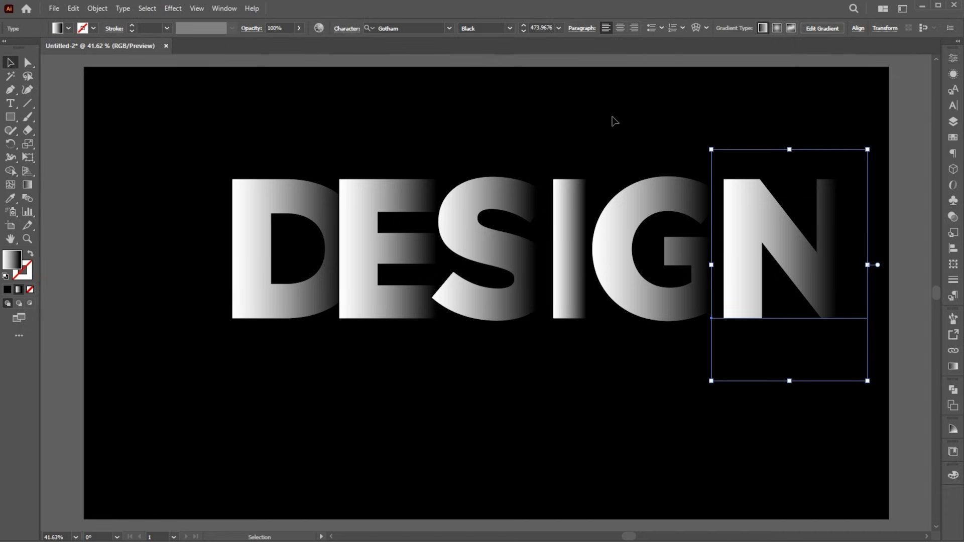
- Group the six DESIGN letters, scale and position the group, and Alt-drag a copy below
drag(177, 189, 802, 275)
key(ctrl+g)
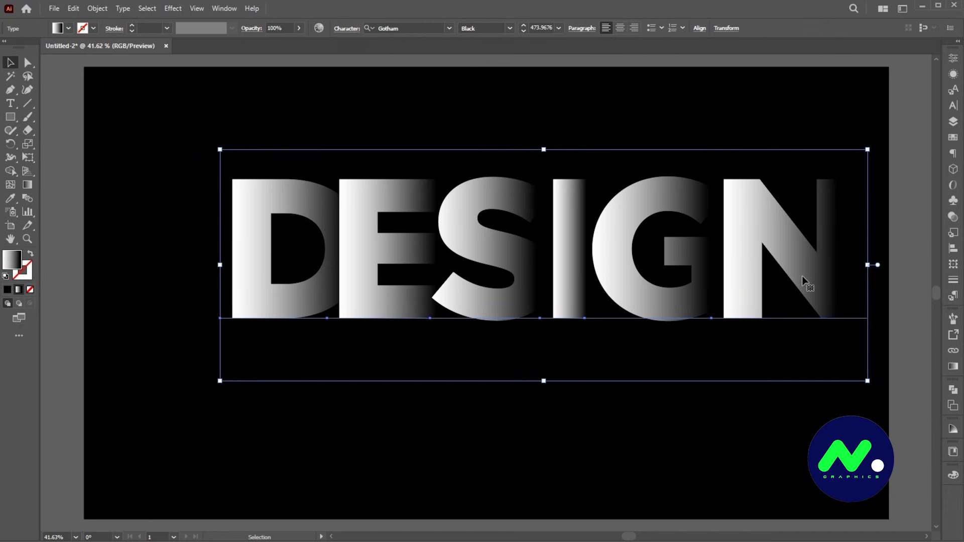
drag(748, 264, 705, 271)
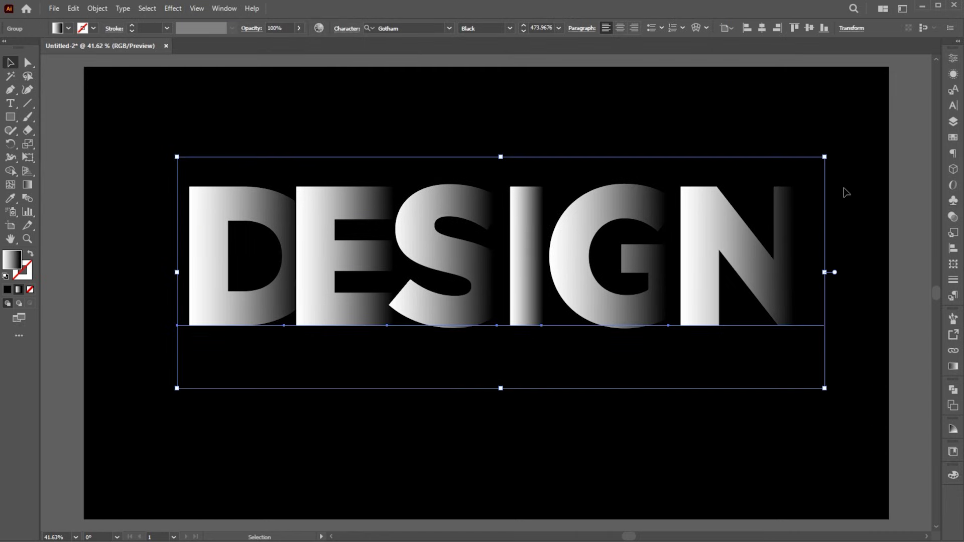
drag(824, 157, 779, 175)
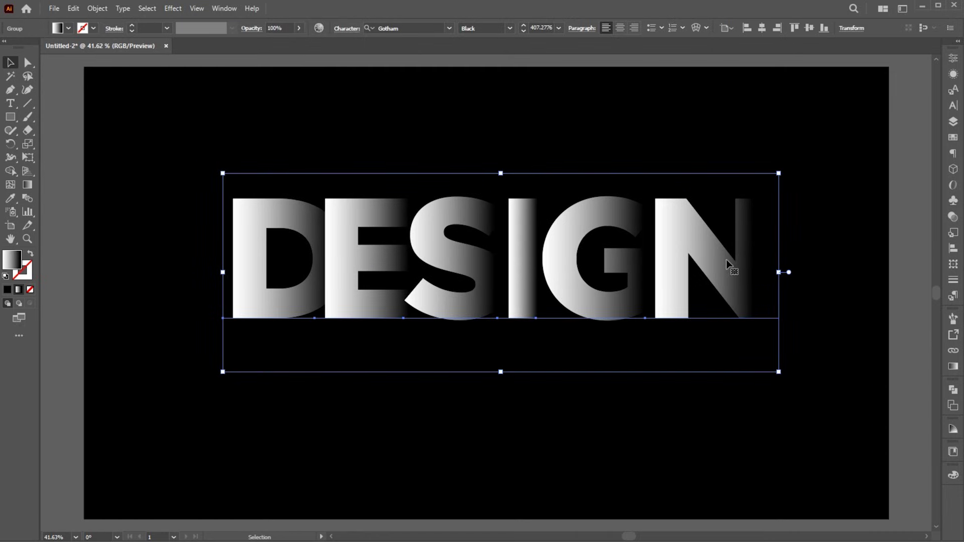
drag(726, 259, 728, 267)
drag(783, 279, 798, 279)
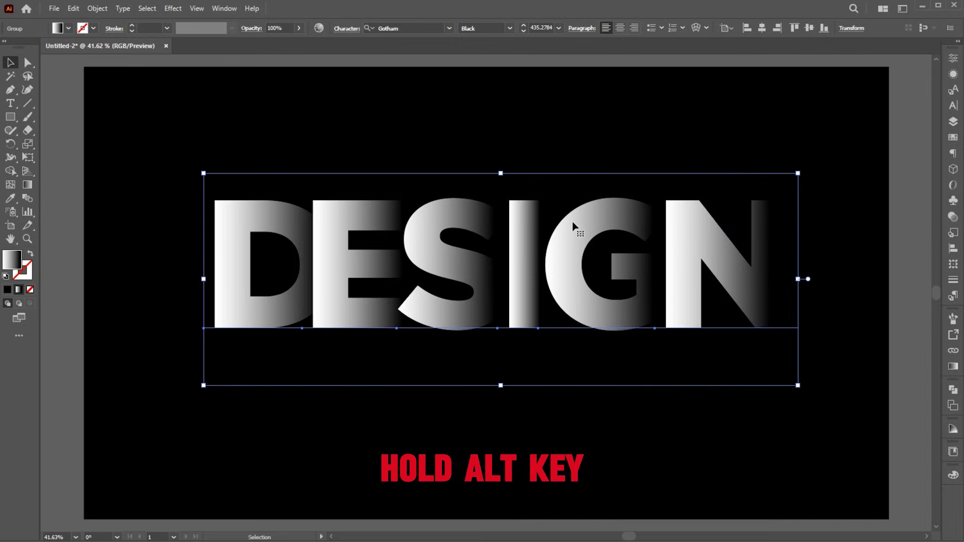
drag(574, 226, 573, 337)
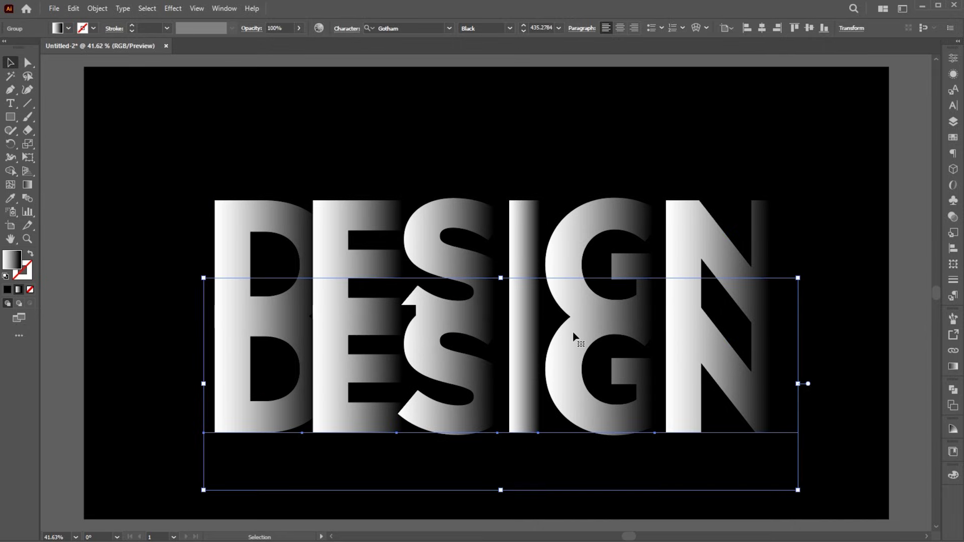
- Reflect the DESIGN copy across the horizontal axis and move it up beneath the original
click(11, 145)
click(61, 158)
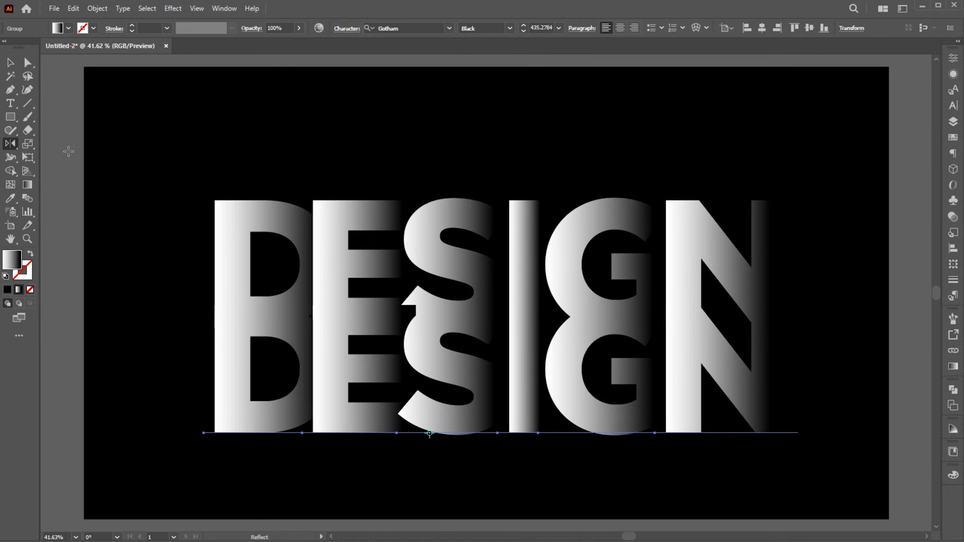
key(Return)
click(459, 216)
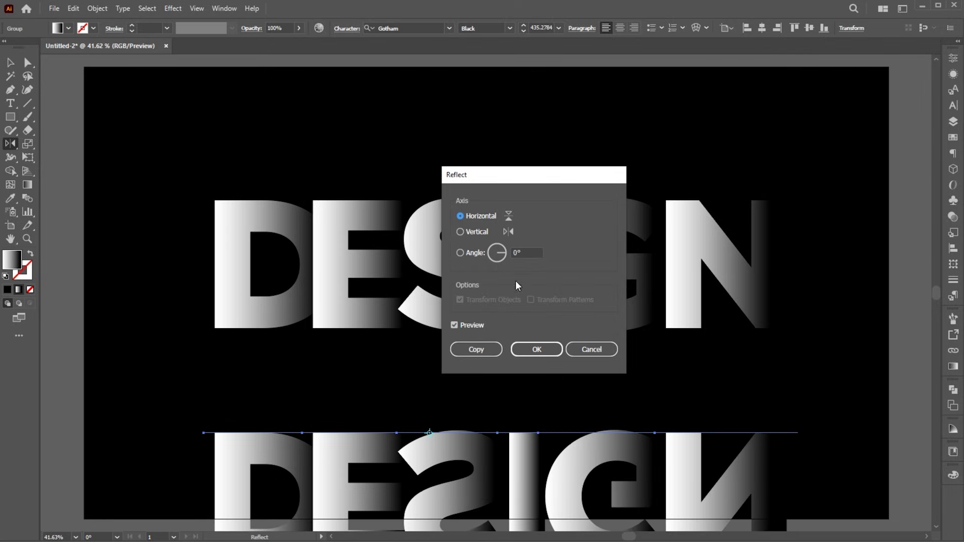
click(522, 349)
key(v)
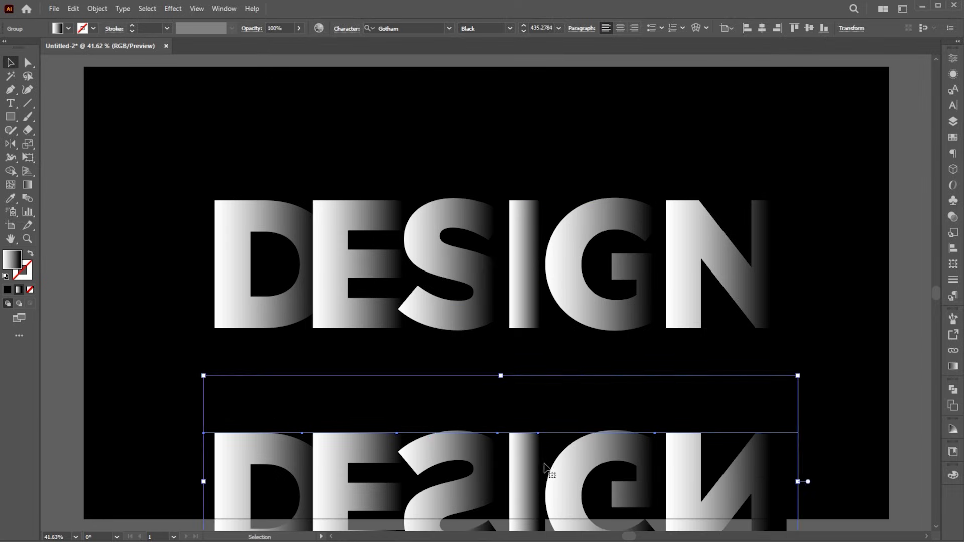
drag(536, 458, 545, 380)
click(430, 170)
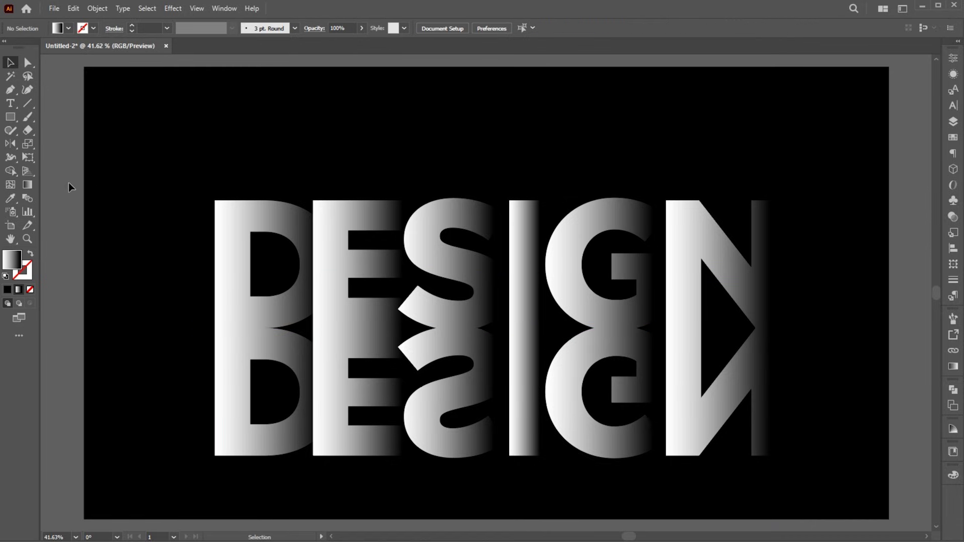
- Draw a rectangle over the mirrored letters with a vertical white-to-black gradient, then select the reflection
click(11, 117)
drag(189, 315, 804, 442)
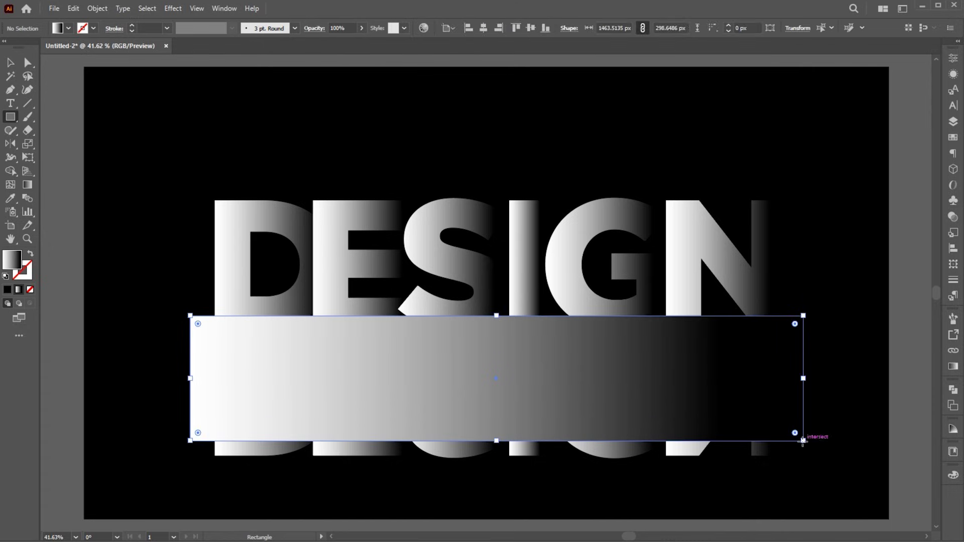
key(g)
drag(568, 351, 569, 435)
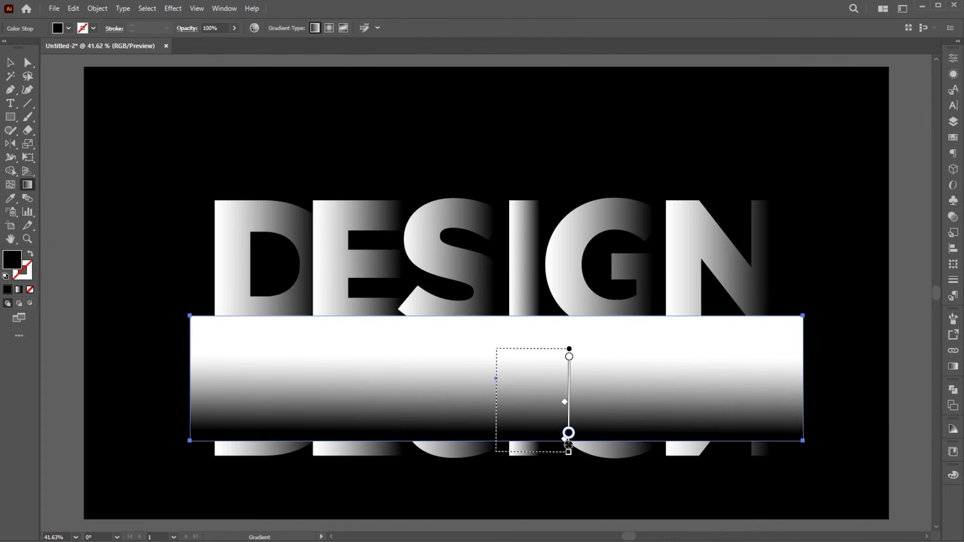
key(v)
click(619, 463)
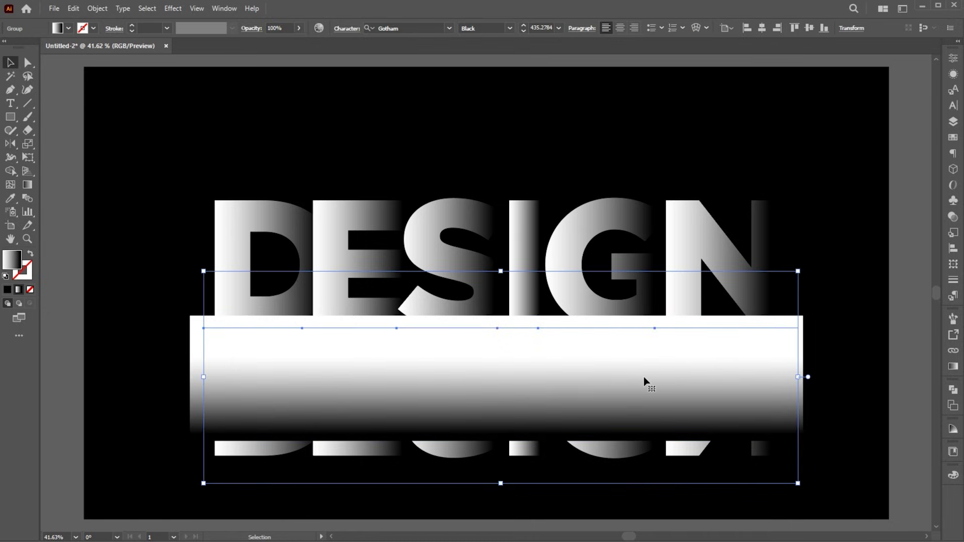
- Select the gradient rectangle with the reflection and turn it into an opacity mask
shift+click(781, 376)
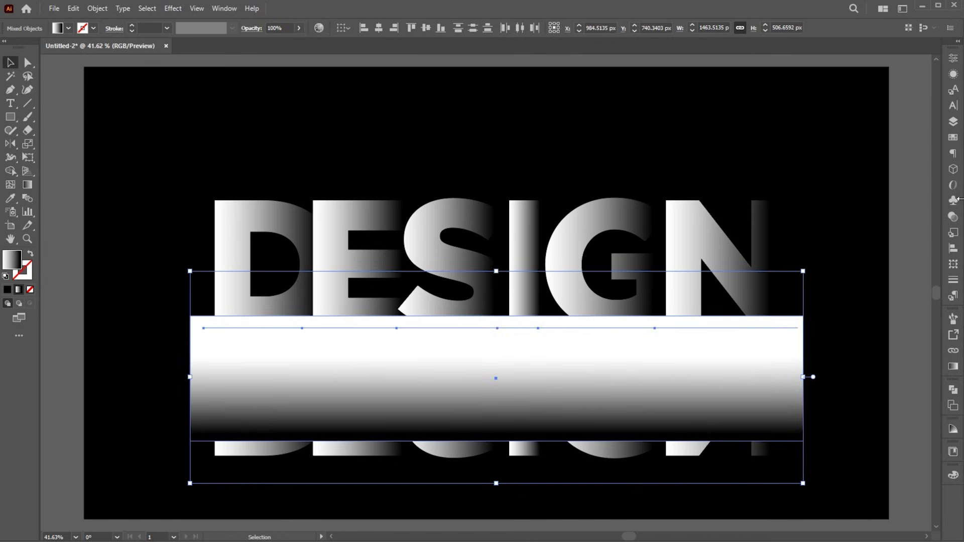
click(953, 216)
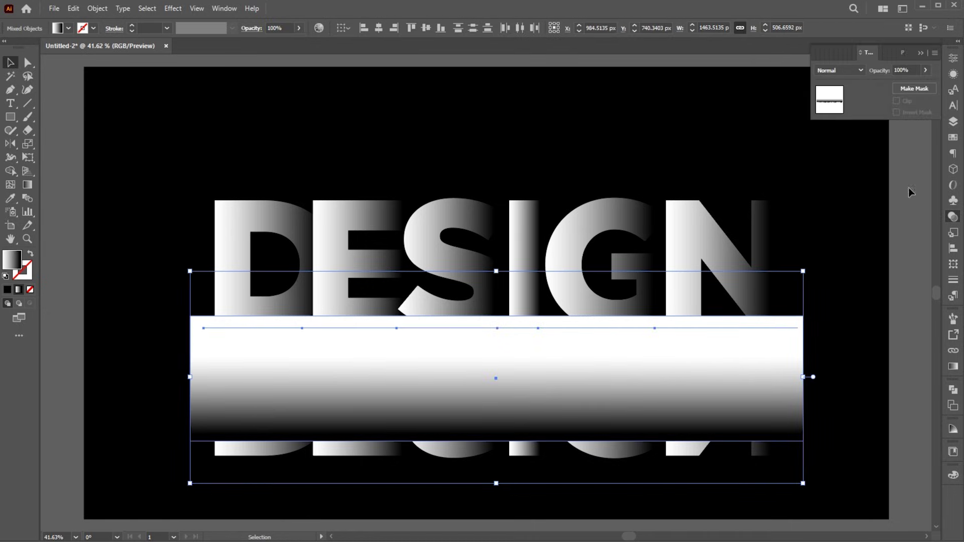
click(910, 91)
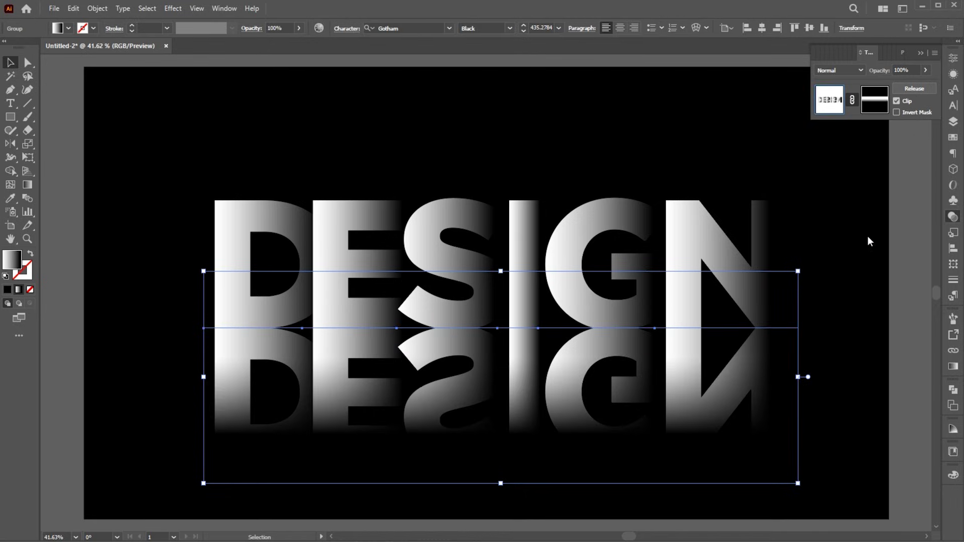
- Redraw the opacity mask's gradient so the reflection fades out sooner
click(877, 114)
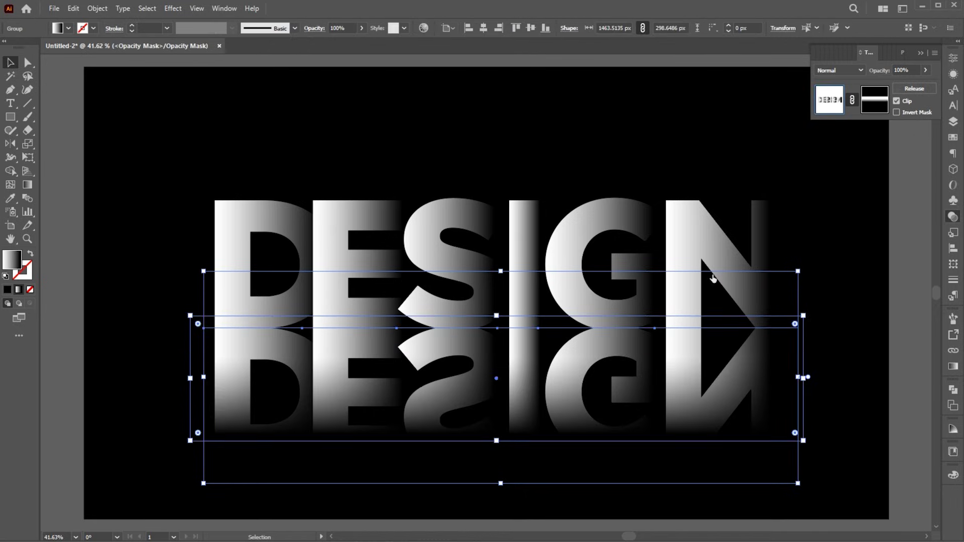
key(g)
drag(549, 246, 549, 419)
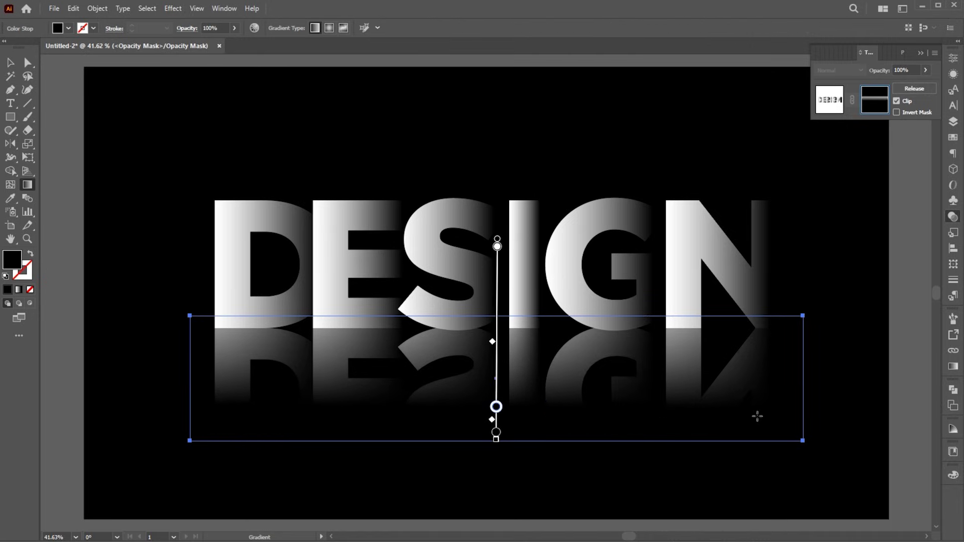
key(v)
click(850, 361)
click(832, 103)
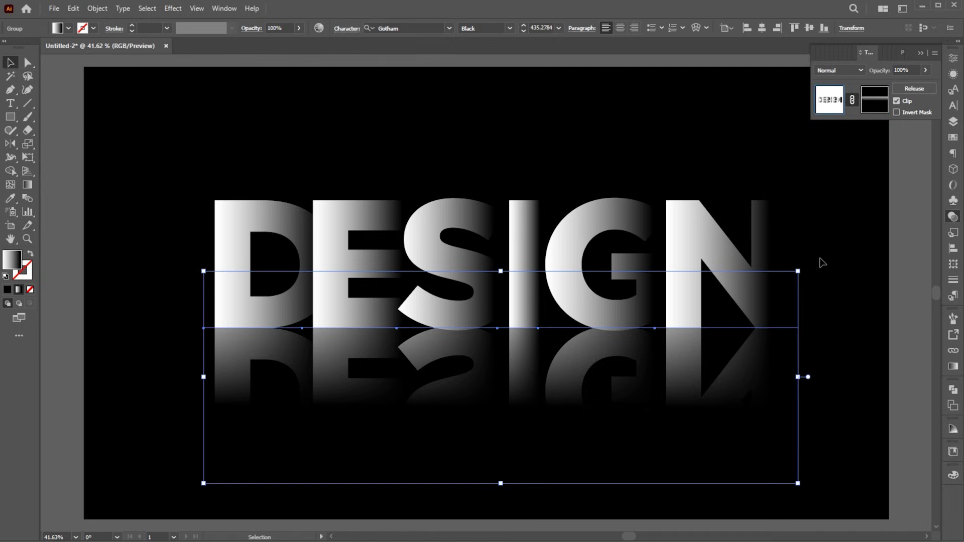
click(918, 54)
- Add a TEXT EFFECT text line above DESIGN and fill it white (#FFFFFF)
click(761, 118)
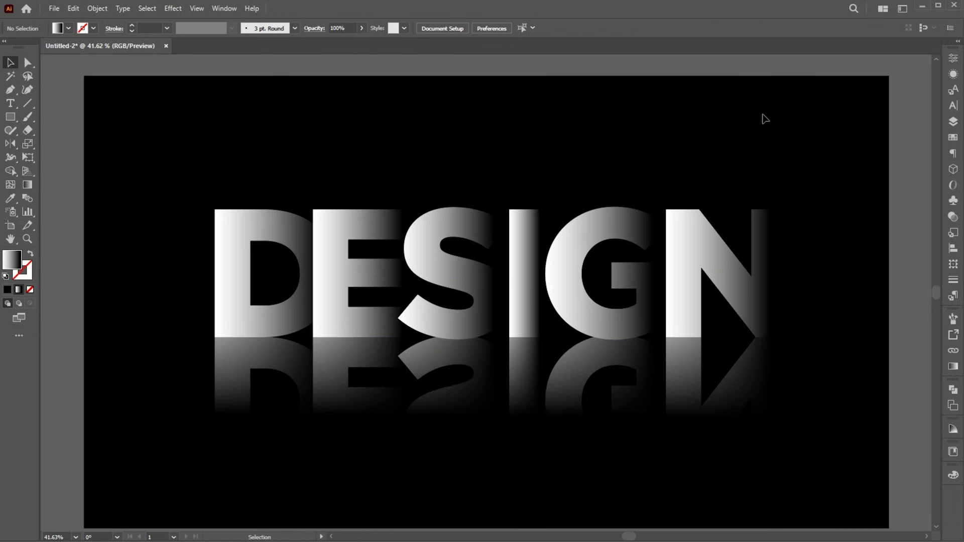
key(t)
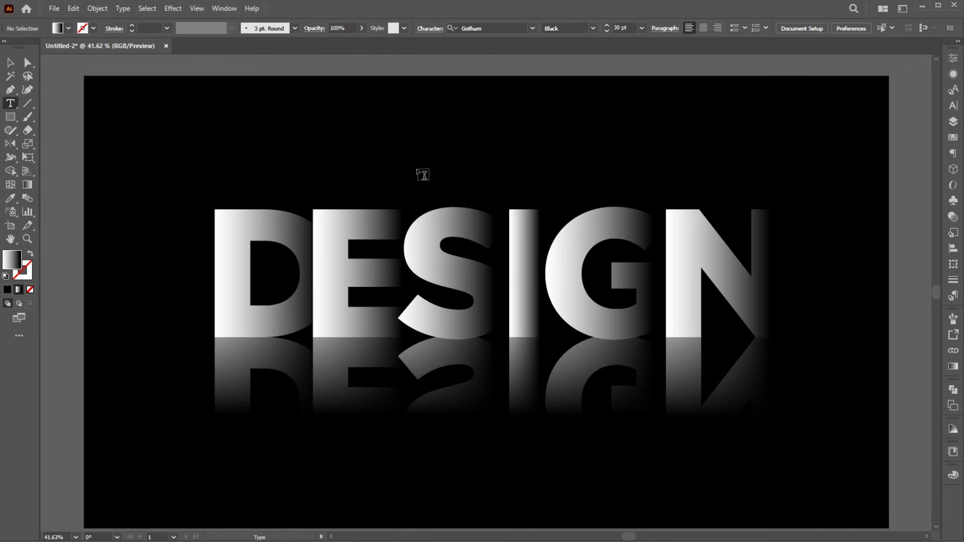
click(421, 172)
key(BackSpace)
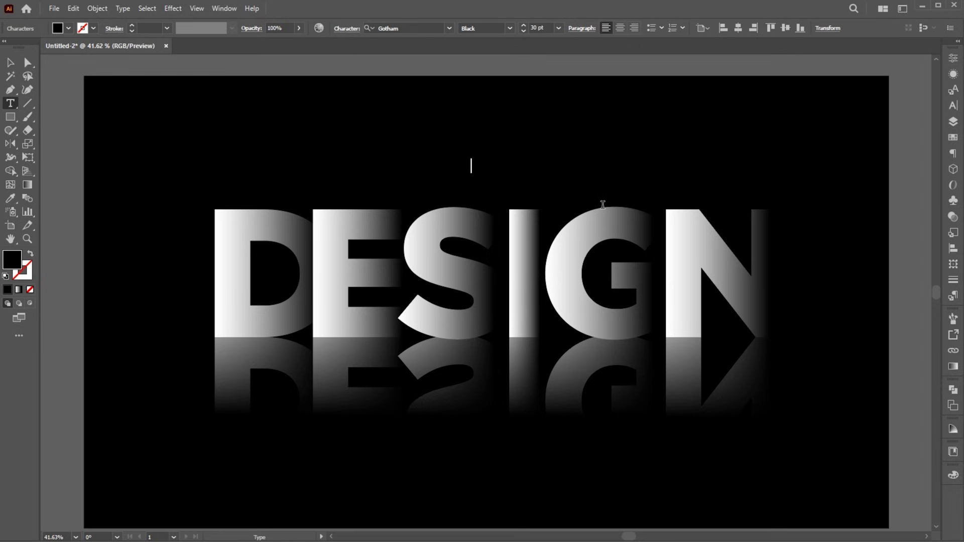
key(ctrl+a)
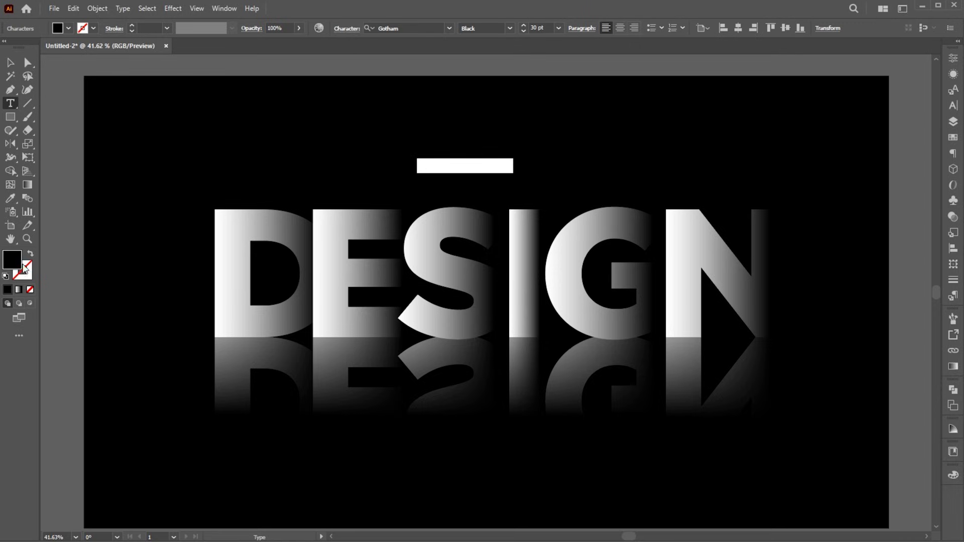
double_click(21, 265)
text(ffffff)
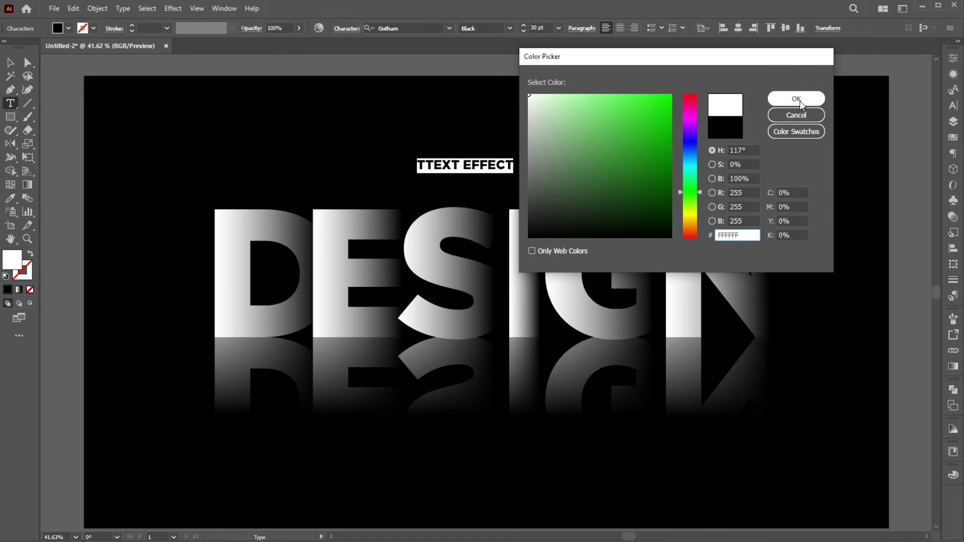
click(798, 99)
- Delete the stray leading T and widen the subtitle's letter spacing
drag(503, 165, 267, 167)
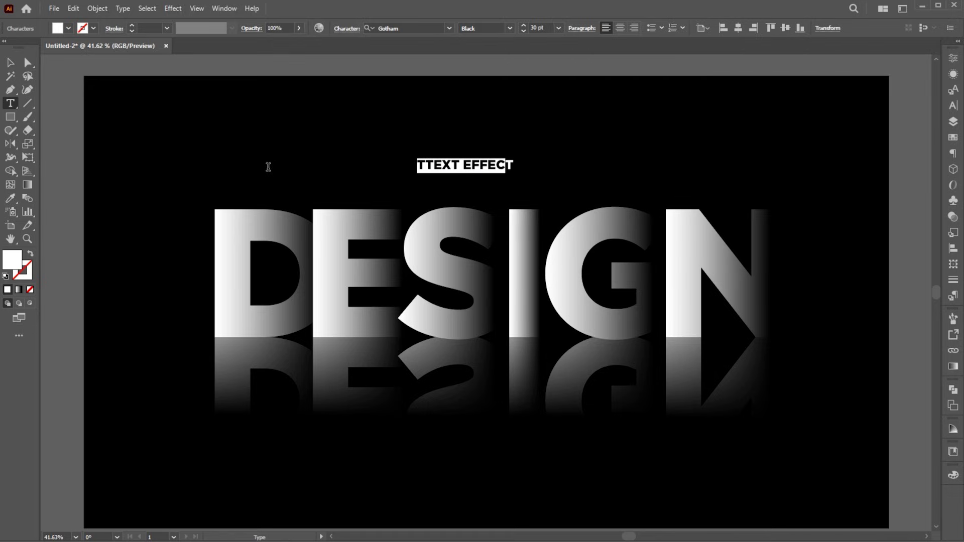
drag(426, 165, 389, 160)
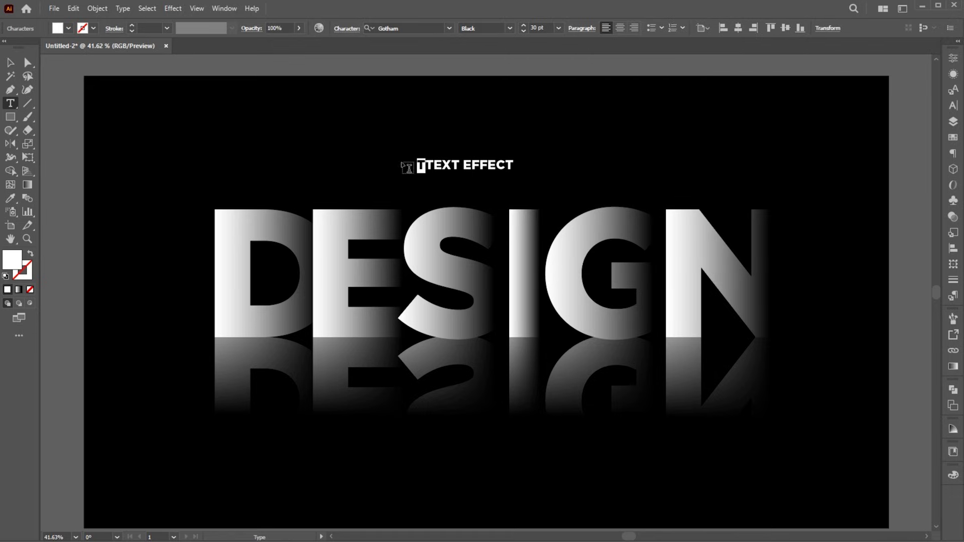
key(BackSpace)
drag(502, 167, 276, 167)
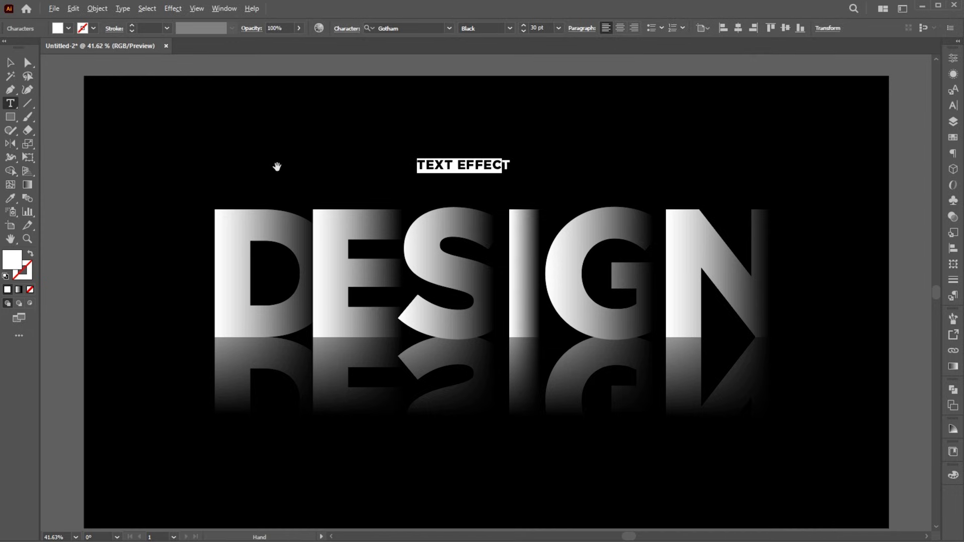
key(alt+Right)
key(alt+Right)
key(alt+Right)
key(alt+Right)
key(alt+Right)
key(alt+Right)
key(alt+Right)
key(alt+Right)
key(alt+Right)
key(alt+Right)
key(alt+Right)
key(alt+Right)
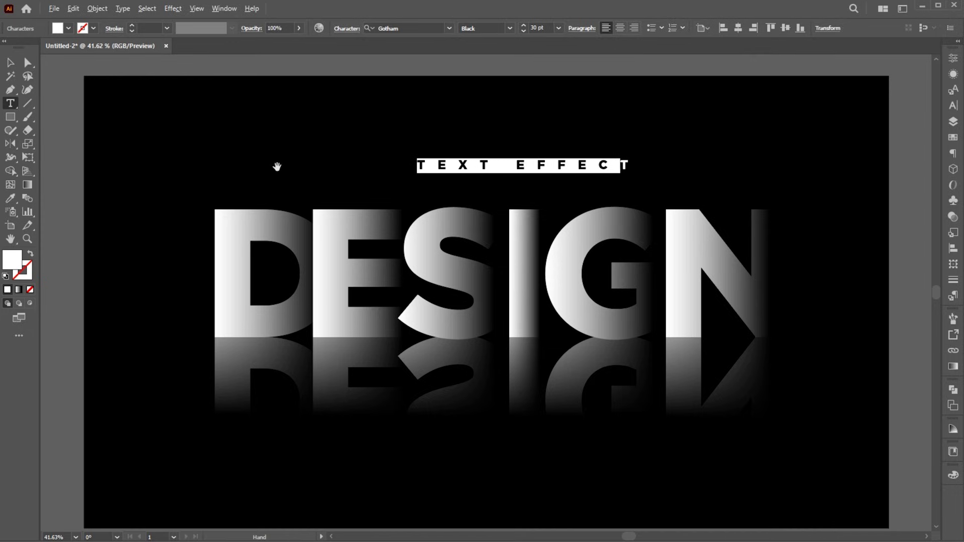
key(alt+Right)
key(alt+Right)
- Centre the subtitle on the artboard just above DESIGN and fit the artboard in view
key(Escape)
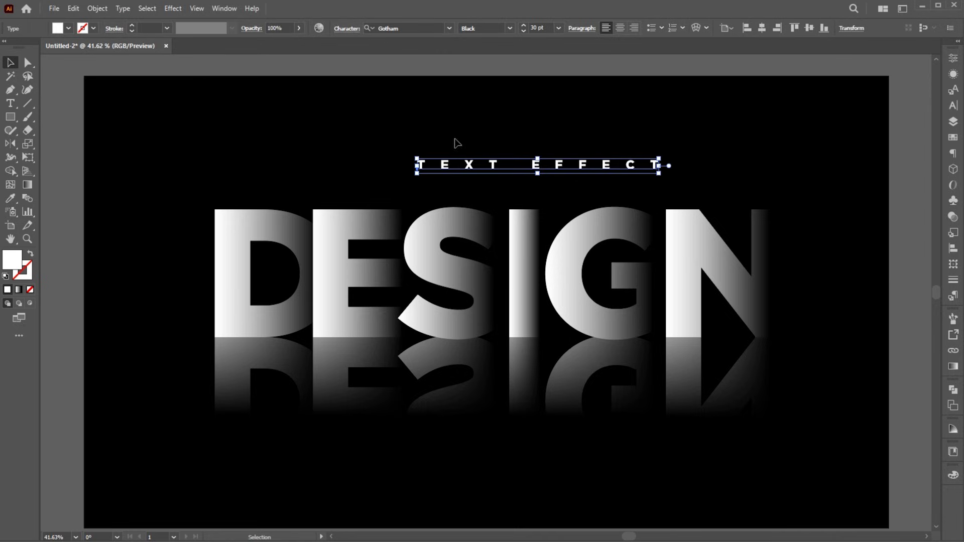
click(762, 28)
drag(563, 167, 562, 191)
key(ctrl+0)
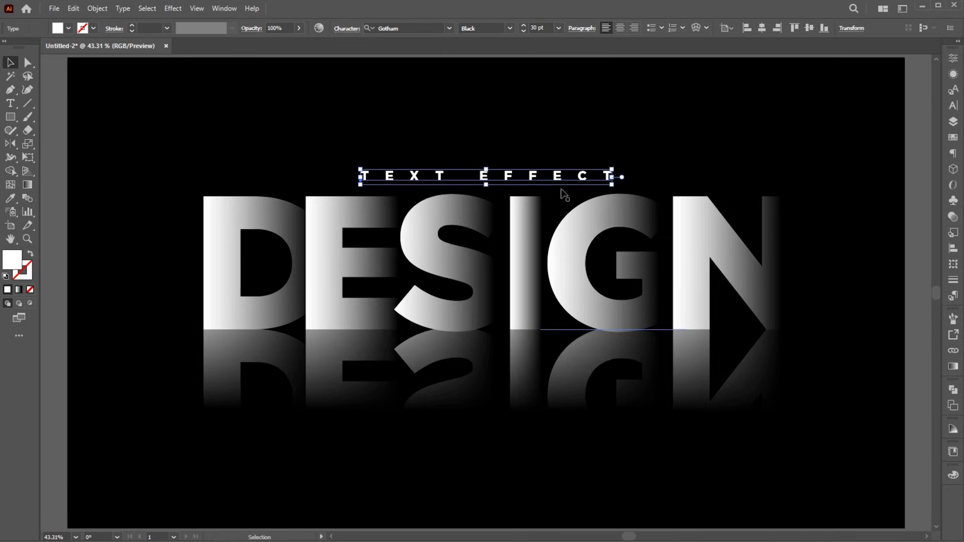
click(629, 130)
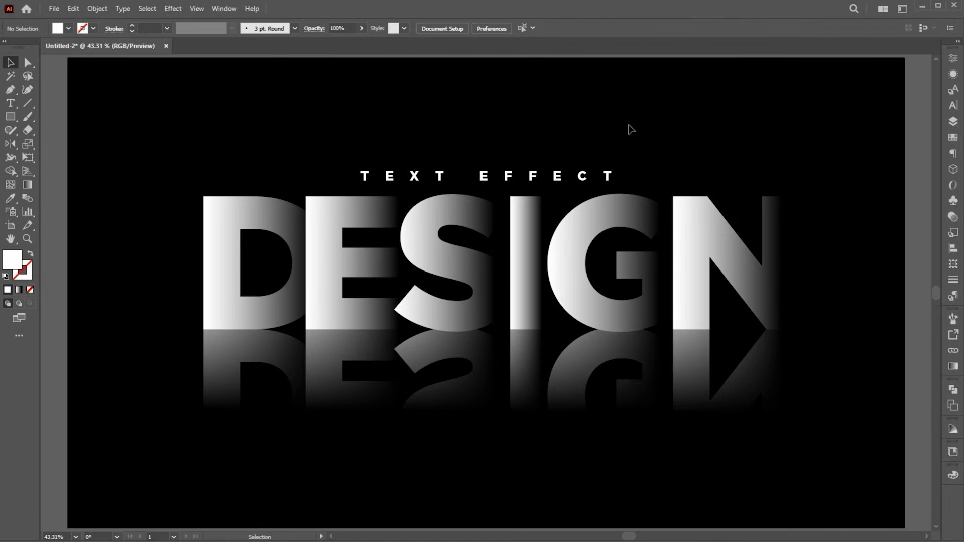